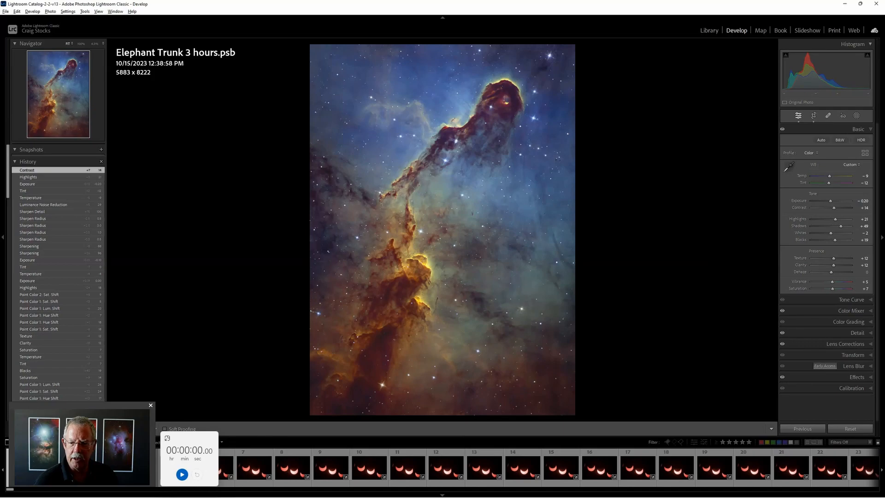
# Switch to PixInsight and inspect the processes stored in the NXTSXT_SaveStars process container
pyautogui.hotkey('alt', 'Tab')
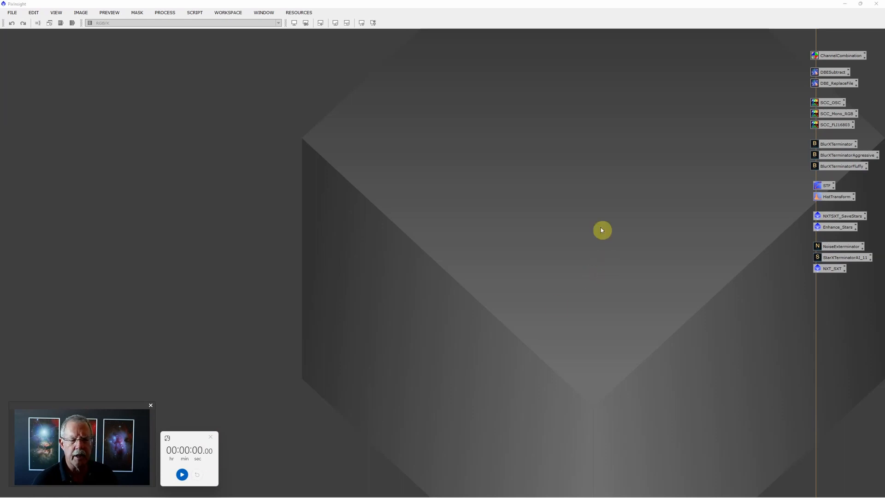
pyautogui.click(837, 217)
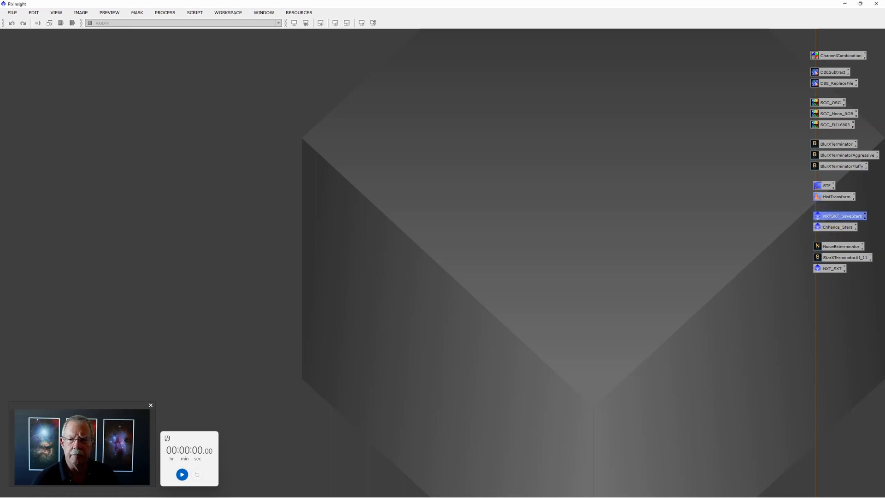
pyautogui.doubleClick(840, 216)
pyautogui.moveTo(750, 117); pyautogui.dragTo(541, 124)
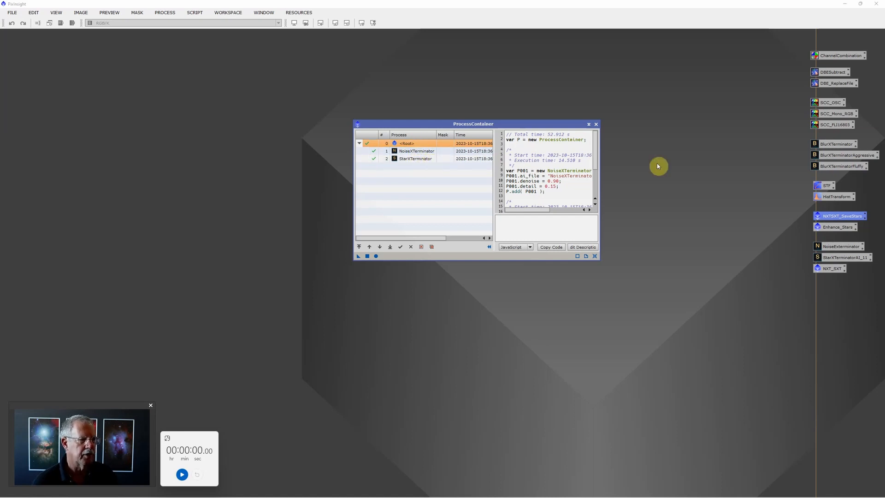
pyautogui.click(596, 124)
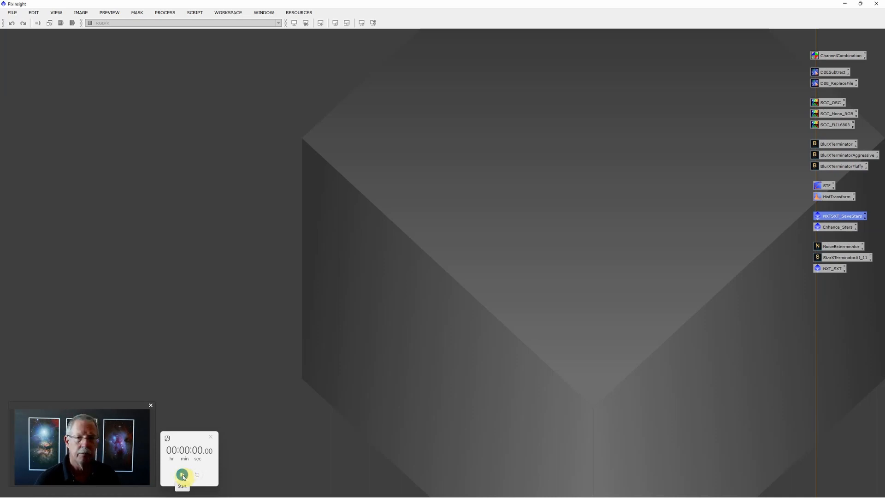
# Start the stopwatch and open the Red, Green and Blue 300 s master lights from PI Swap Files > Elephant Trunk > master
pyautogui.click(183, 474)
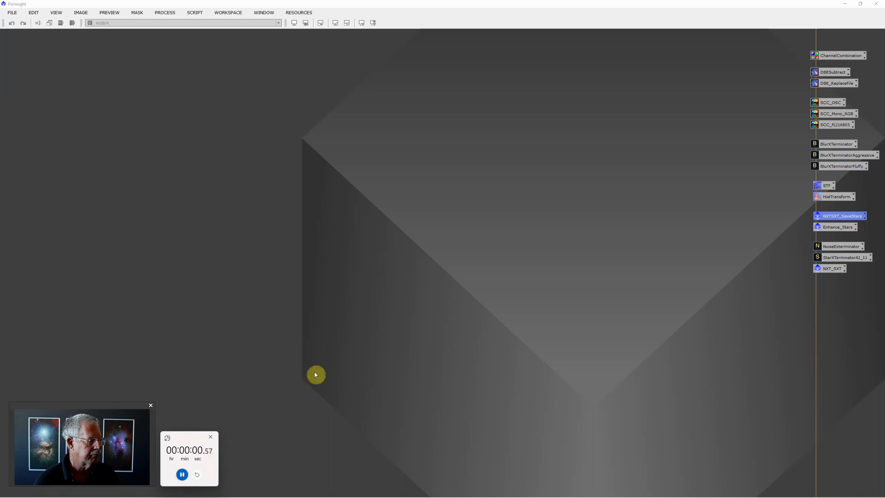
pyautogui.doubleClick(417, 296)
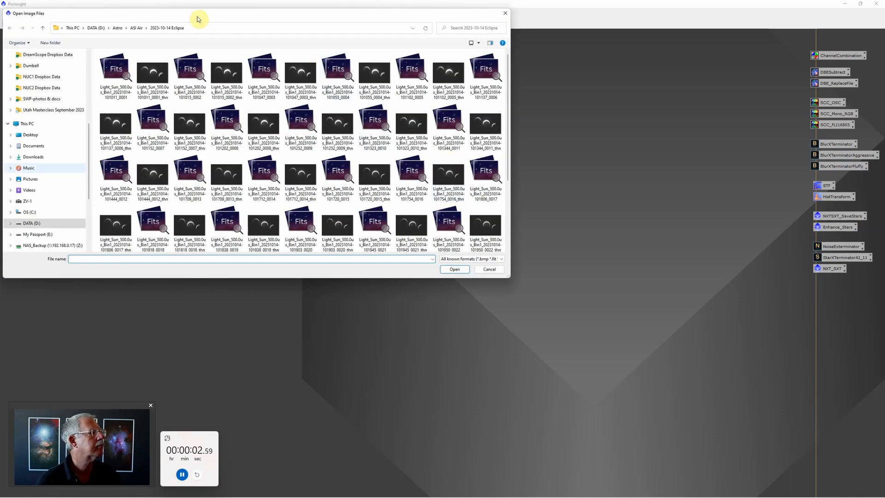
pyautogui.click(29, 225)
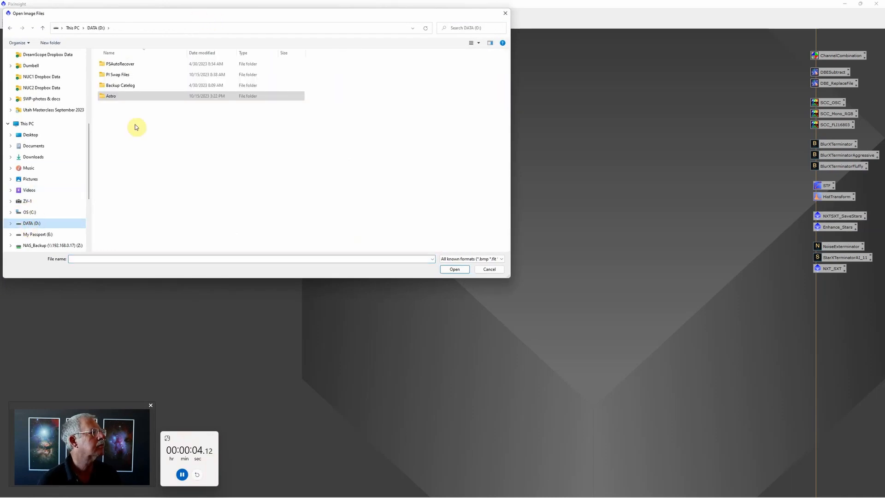
pyautogui.doubleClick(124, 74)
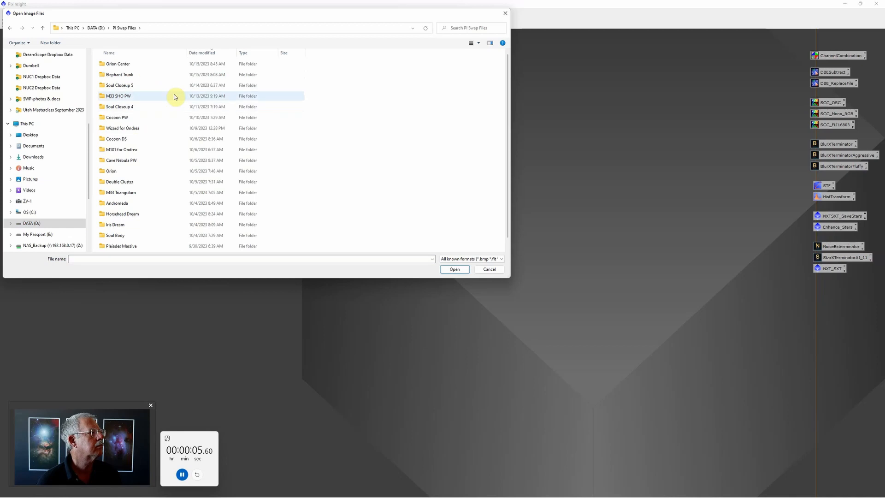
pyautogui.doubleClick(122, 74)
pyautogui.click(128, 86)
pyautogui.doubleClick(128, 86)
pyautogui.click(205, 64)
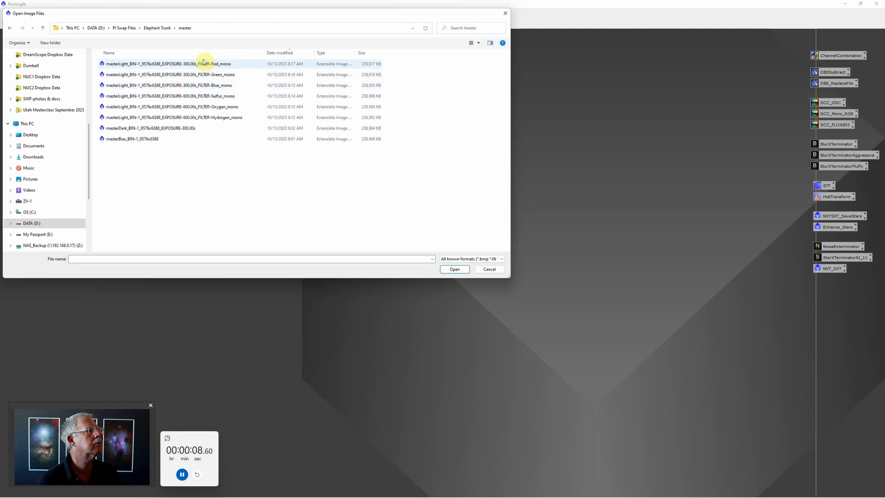
pyautogui.keyDown('shift'); pyautogui.click(207, 86); pyautogui.keyUp('shift')
pyautogui.click(454, 268)
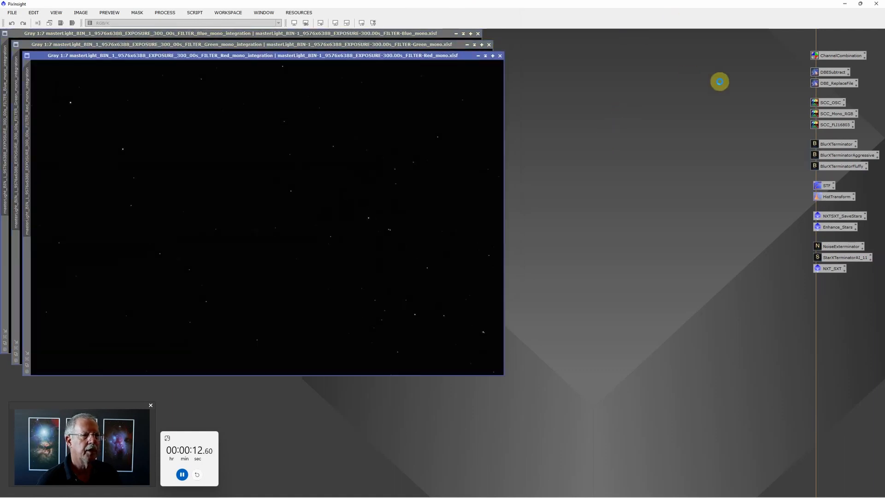
# Combine the red, green and blue master lights into a new RGB image with ChannelCombination, assigning each to its matching channel
pyautogui.doubleClick(833, 55)
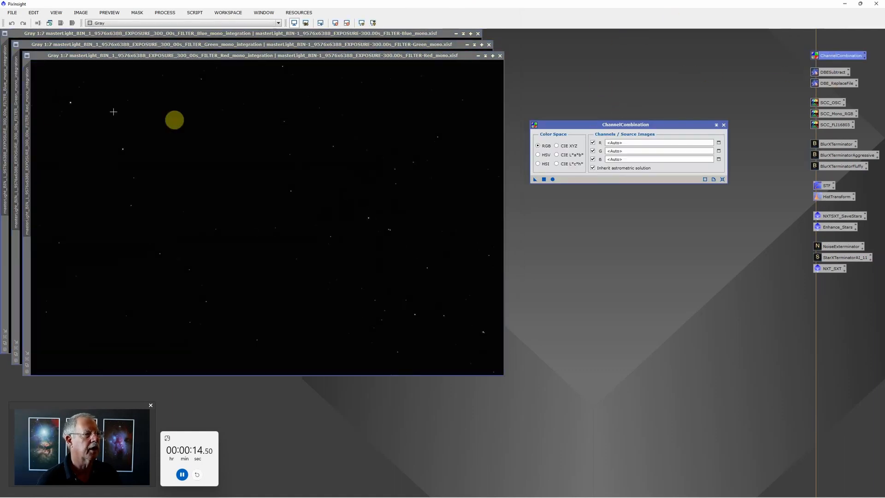
pyautogui.moveTo(29, 108); pyautogui.dragTo(624, 143)
pyautogui.moveTo(17, 85); pyautogui.dragTo(628, 150)
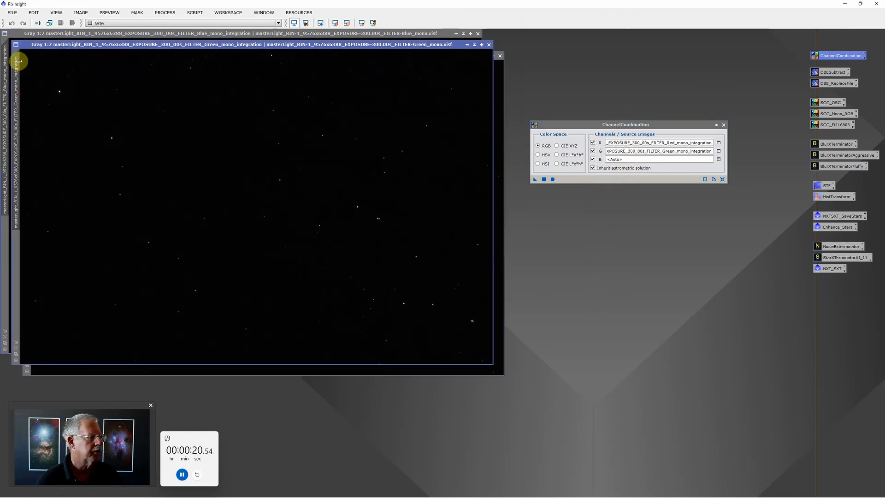
pyautogui.moveTo(9, 76); pyautogui.dragTo(619, 159)
pyautogui.click(553, 179)
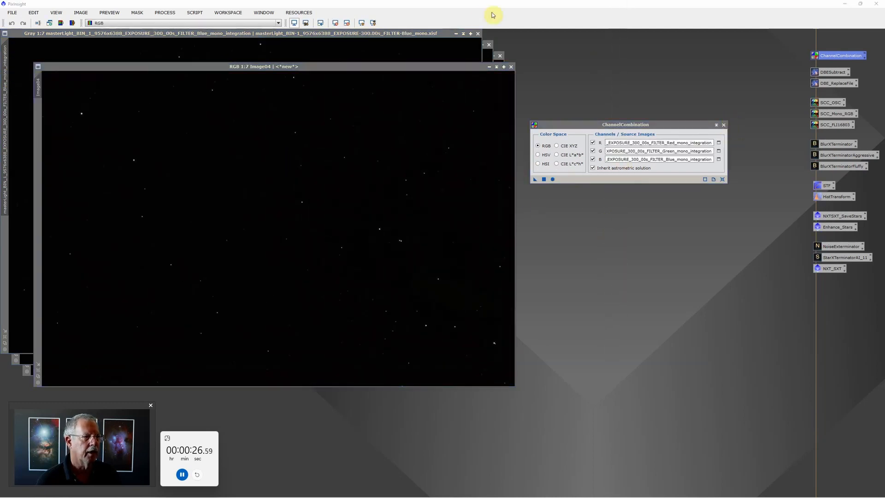
pyautogui.click(724, 124)
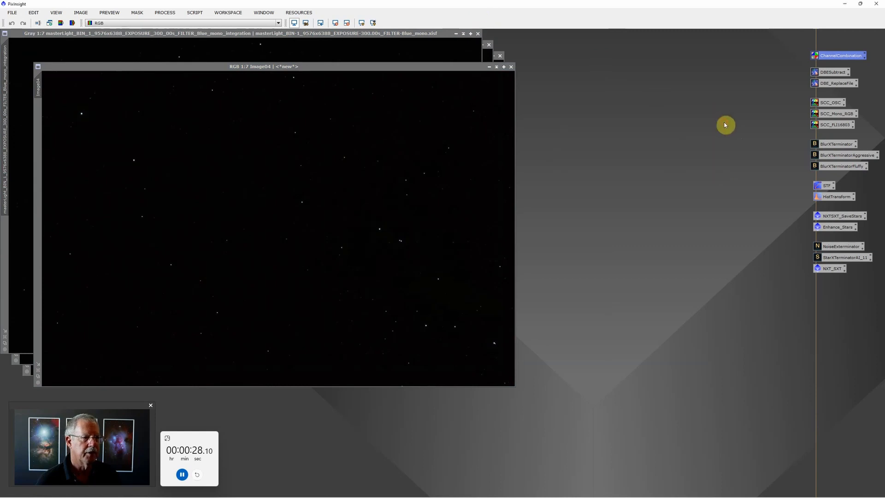
# Close the three mono master images and auto-stretch the screen display of the combined RGB image
pyautogui.click(479, 33)
pyautogui.click(489, 44)
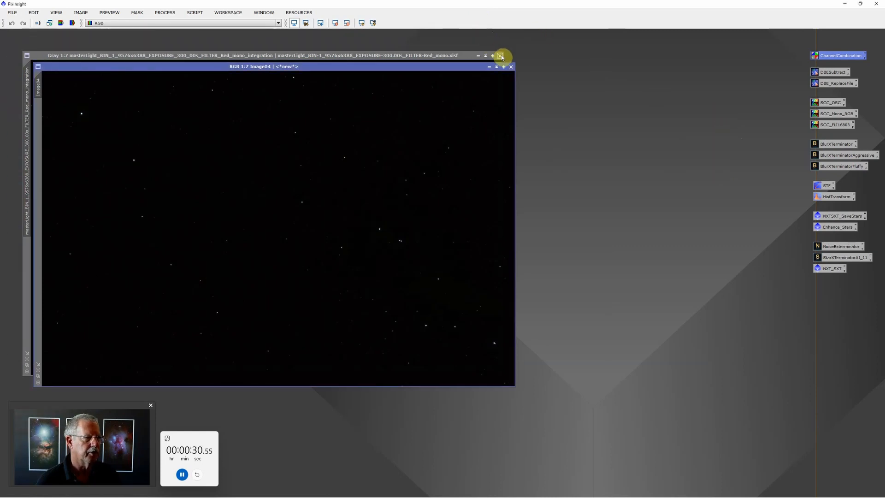
pyautogui.click(500, 56)
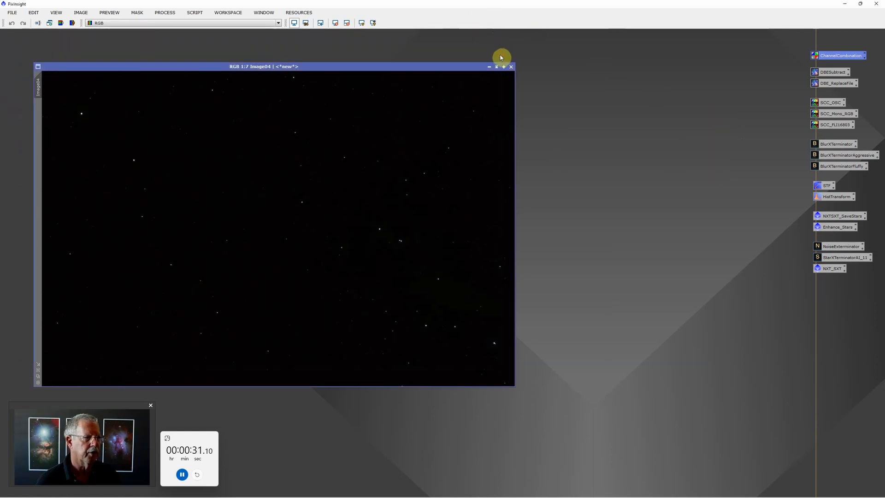
pyautogui.click(362, 22)
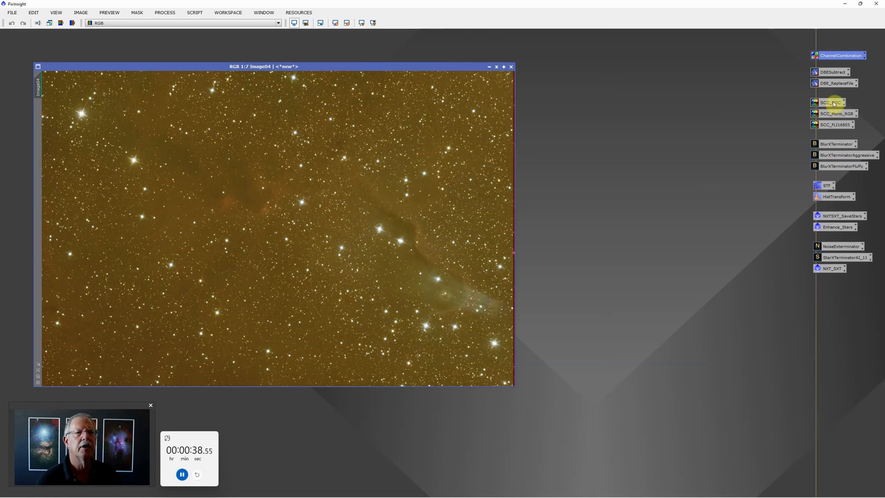
# Run DynamicBackgroundExtraction on the RGB image from the DBESubtract preset, and put the preset icon back in its group
pyautogui.moveTo(832, 72); pyautogui.dragTo(670, 134)
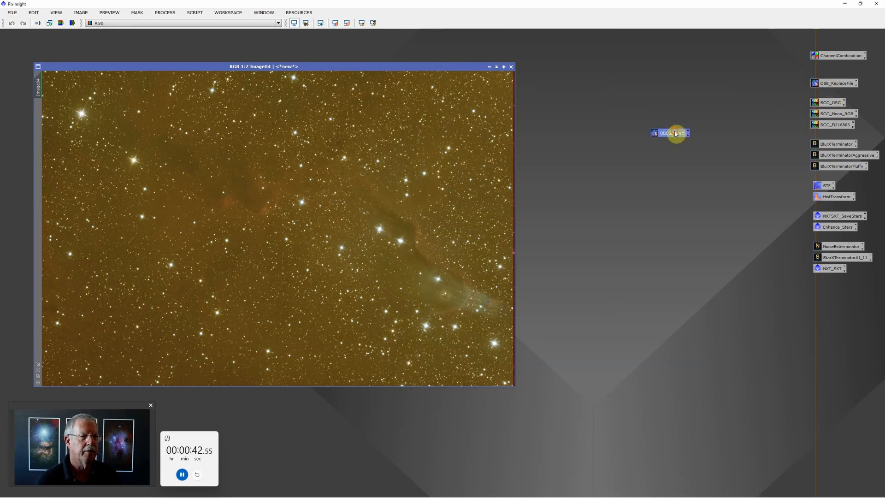
pyautogui.doubleClick(676, 135)
pyautogui.click(636, 276)
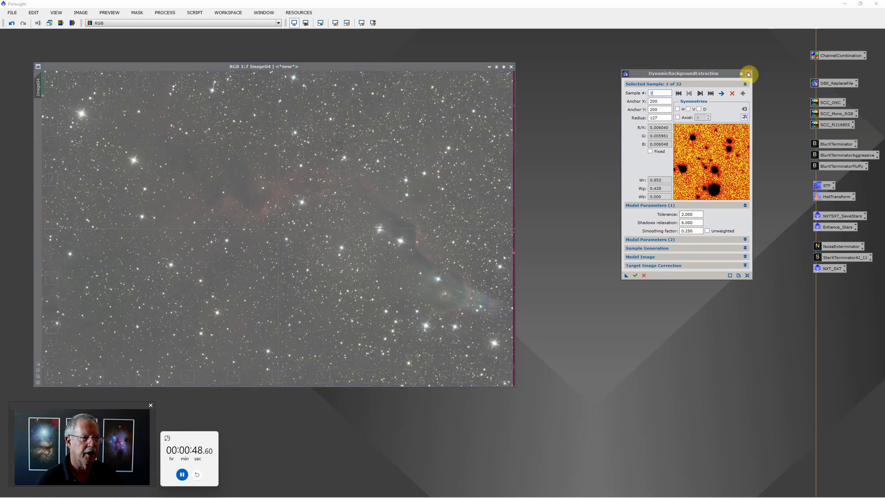
pyautogui.click(748, 73)
pyautogui.click(426, 262)
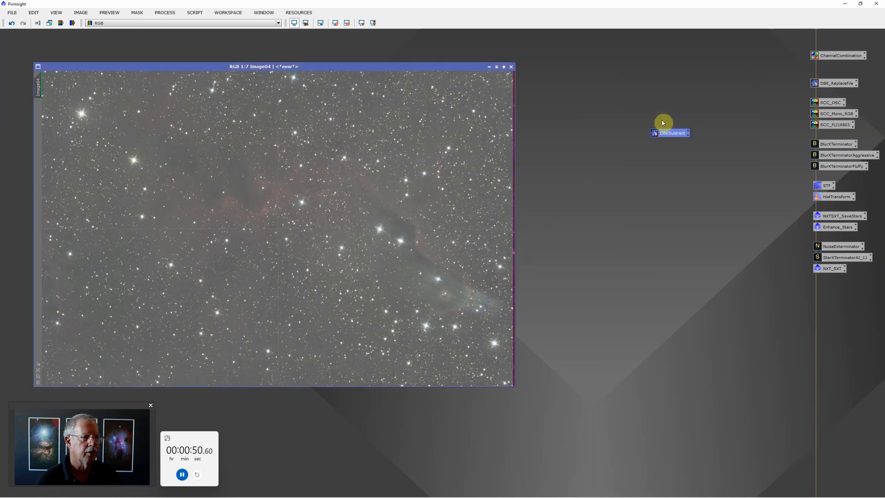
pyautogui.moveTo(668, 132); pyautogui.dragTo(826, 73)
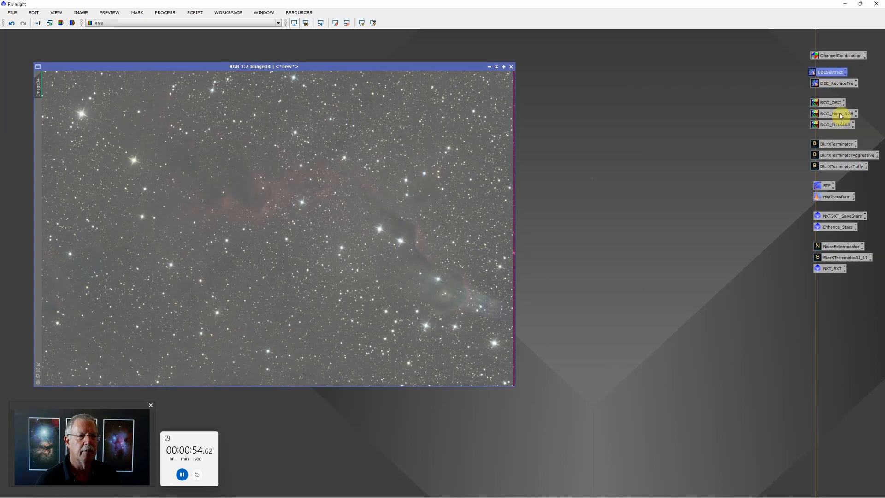
# Colour-calibrate the RGB image with the SCC_Mono_RGB preset, refresh its auto stretch, and sharpen it with BlurXTerminatorAggressive
pyautogui.moveTo(838, 114); pyautogui.dragTo(394, 227)
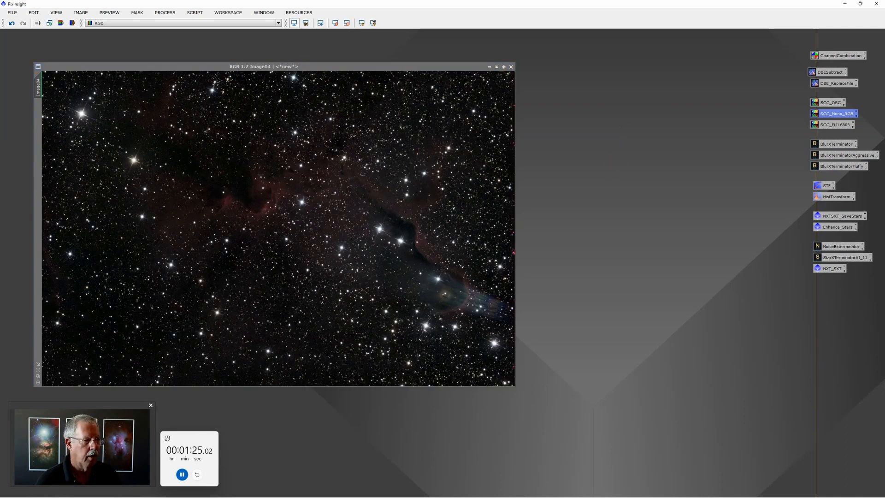
pyautogui.click(363, 24)
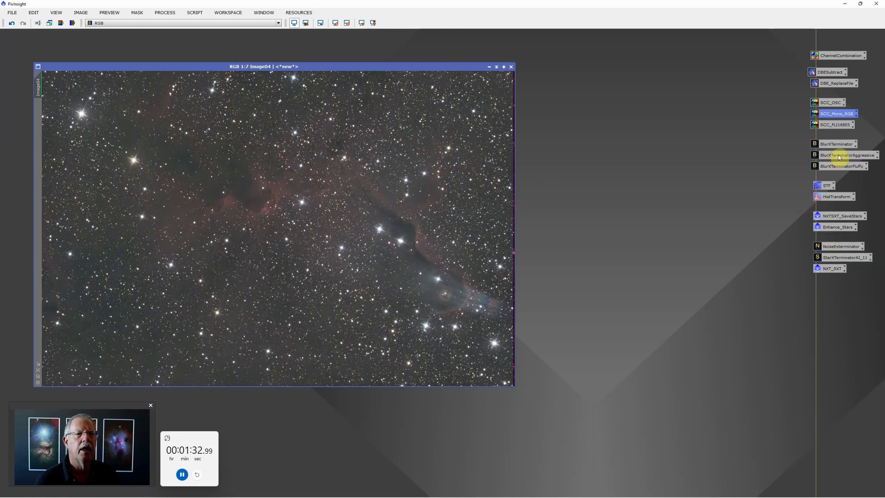
pyautogui.moveTo(840, 157); pyautogui.dragTo(395, 203)
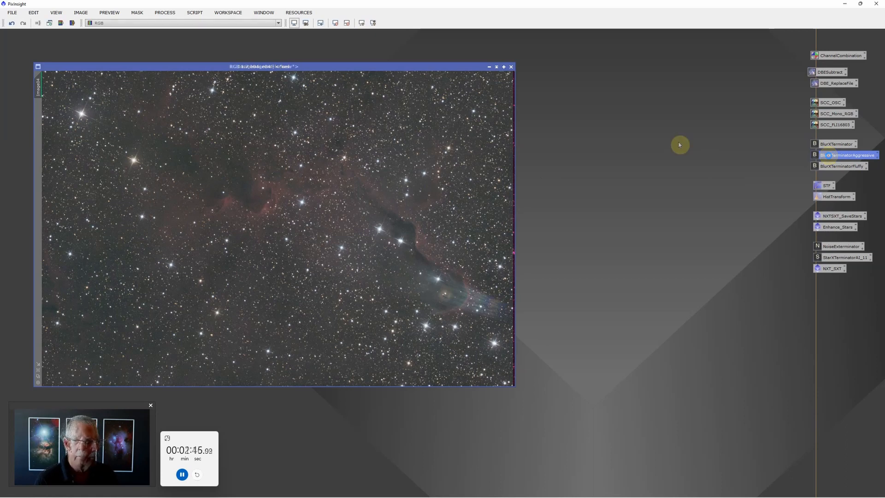
# Open the STF and HistTransform presets, auto-stretch the RGB image with ScreenTransferFunction, and raise its shadows point slightly to darken the background
pyautogui.doubleClick(826, 185)
pyautogui.doubleClick(828, 197)
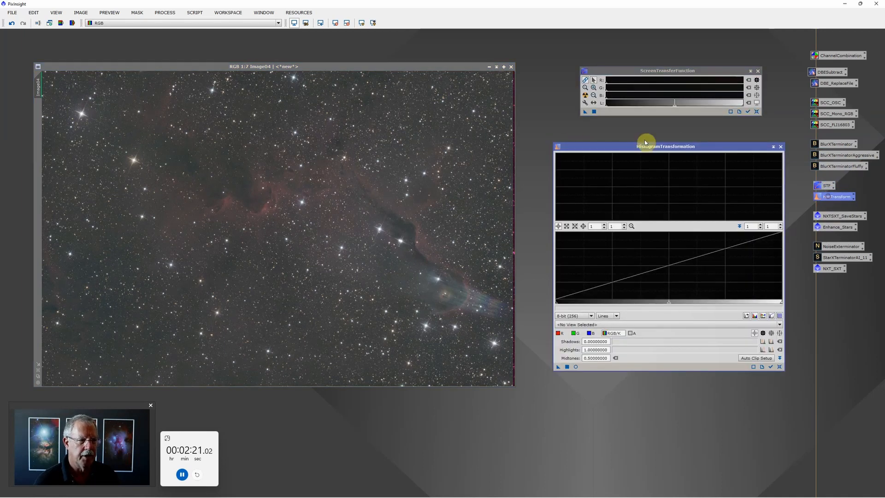
pyautogui.click(584, 95)
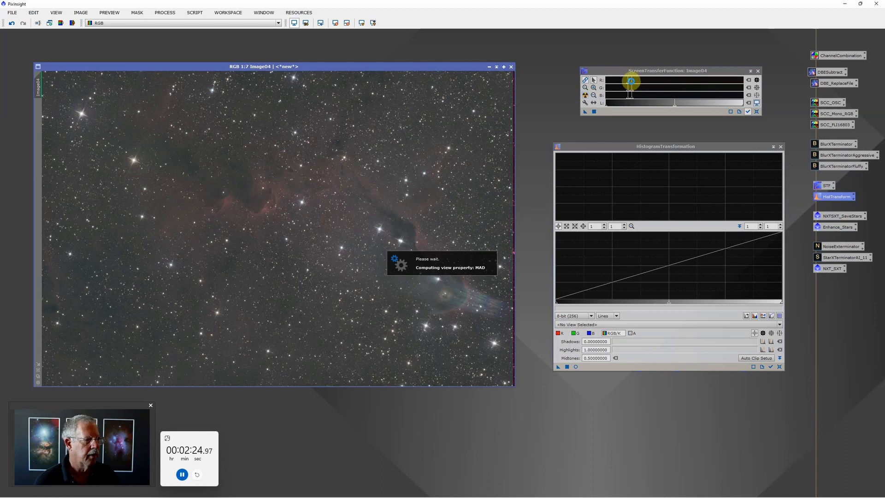
pyautogui.scroll(2, 632, 86)
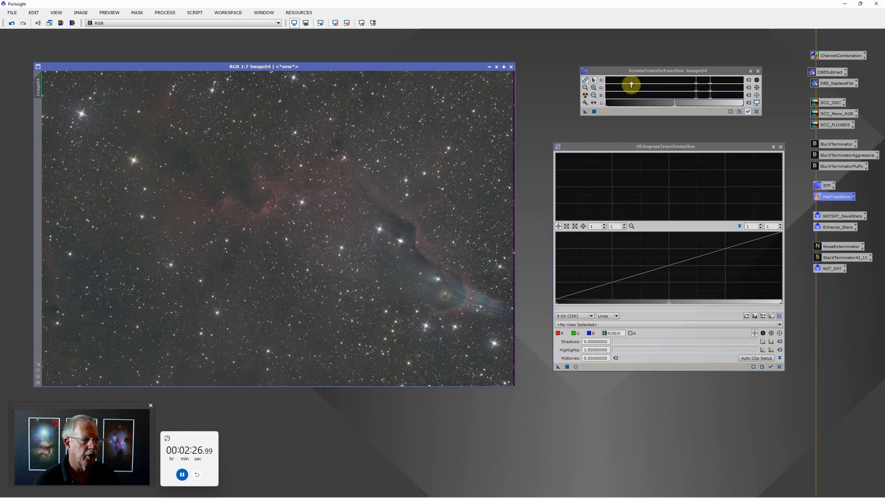
pyautogui.scroll(1, 701, 84)
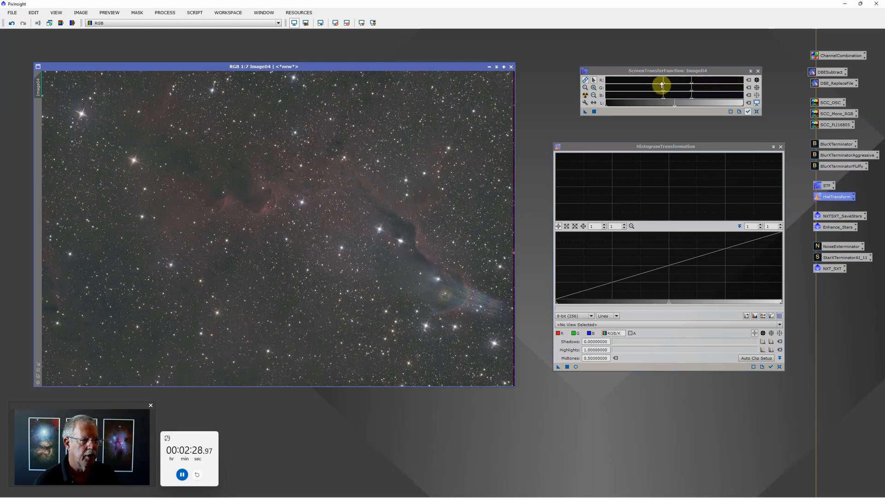
pyautogui.moveTo(666, 87); pyautogui.dragTo(667, 85)
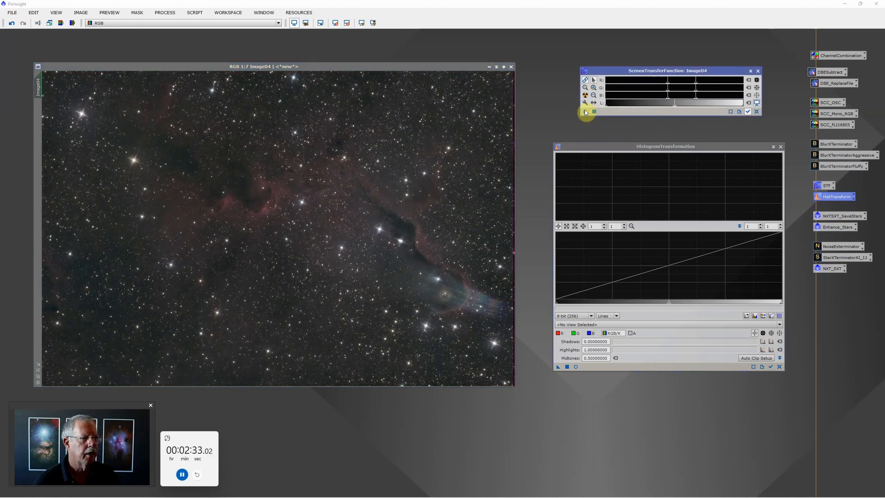
# Transfer the screen stretch to HistogramTransformation, apply it permanently to the RGB image, close both tools and disable the screen stretch
pyautogui.moveTo(585, 112); pyautogui.dragTo(599, 366)
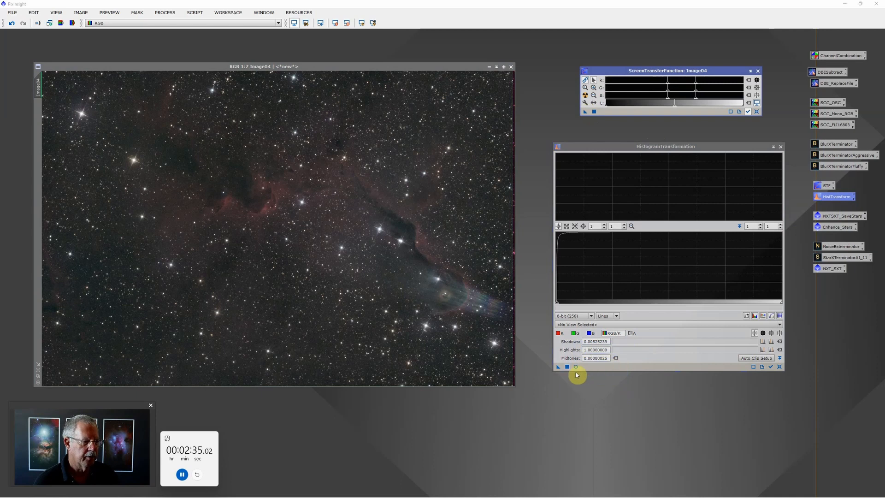
pyautogui.click(567, 367)
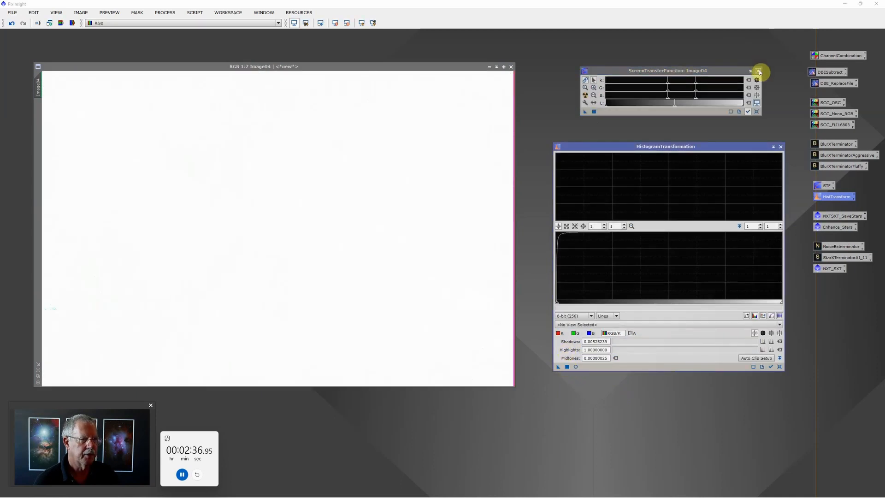
pyautogui.click(758, 71)
pyautogui.click(781, 147)
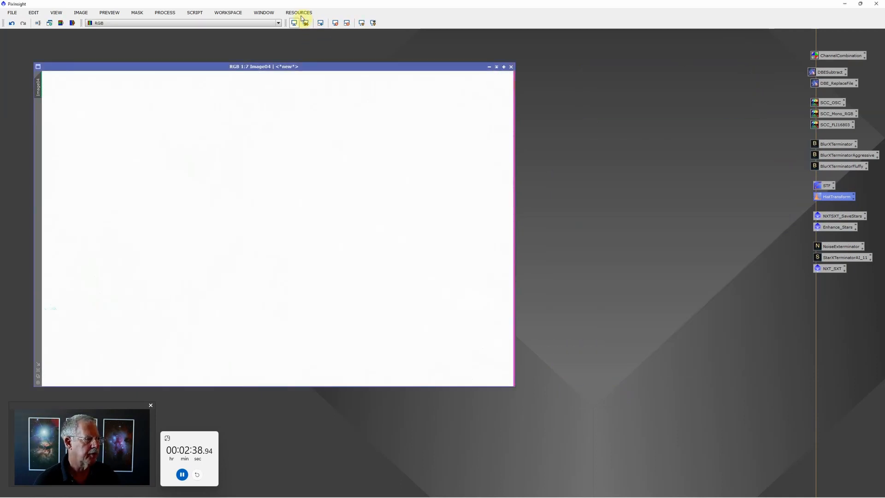
pyautogui.click(294, 24)
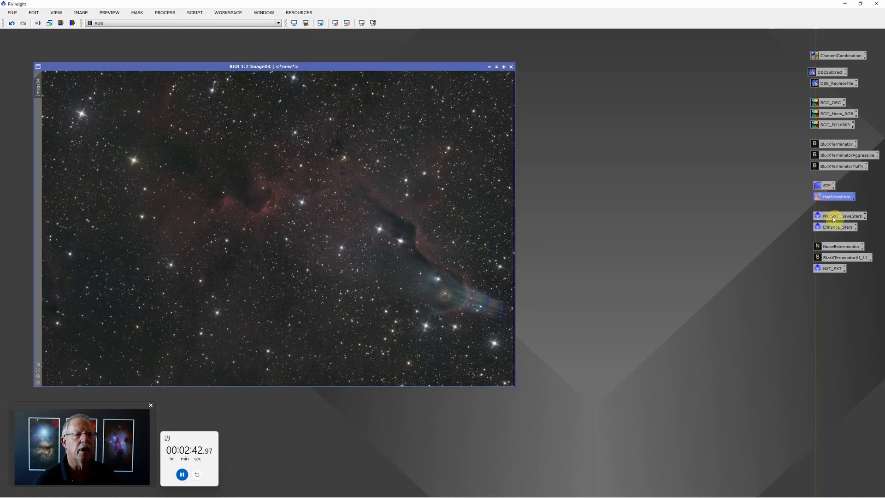
# Apply the NXTSXT_SaveStars container to the RGB image and Enhance_Stars to the extracted stars image
pyautogui.moveTo(834, 216); pyautogui.dragTo(424, 193)
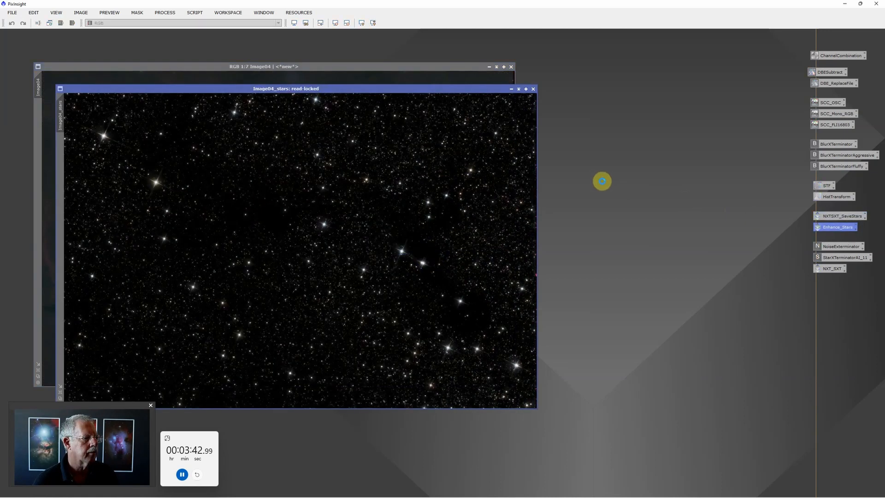
# Save the extracted stars image as the 16-bit TIFF Image04_stars in the Astro > NUC1 Data > Elephant Trunk folder
pyautogui.click(12, 13)
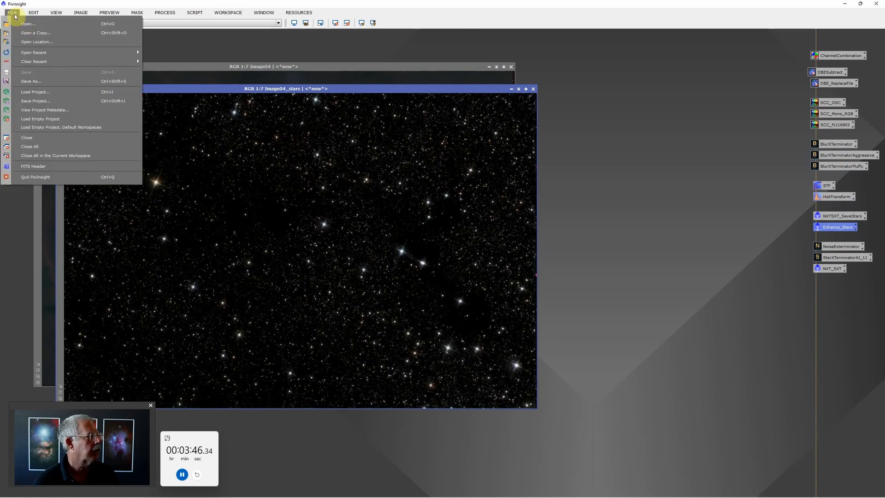
pyautogui.click(41, 85)
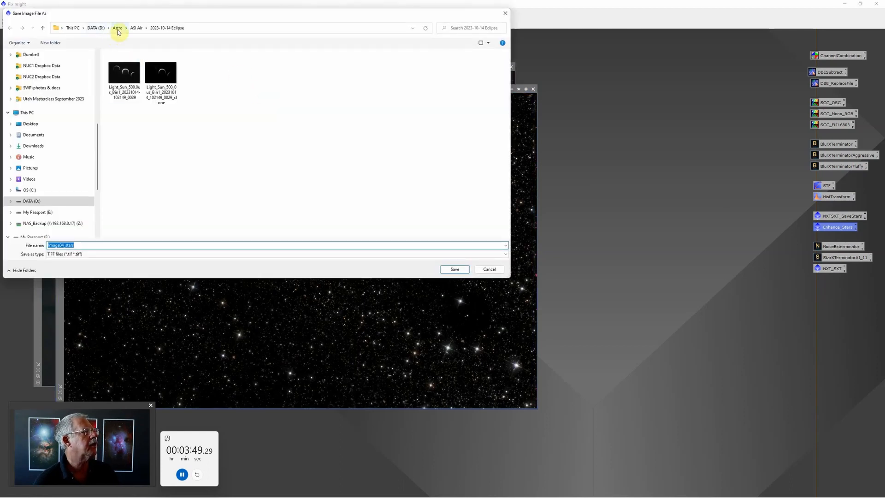
pyautogui.click(118, 29)
pyautogui.doubleClick(121, 109)
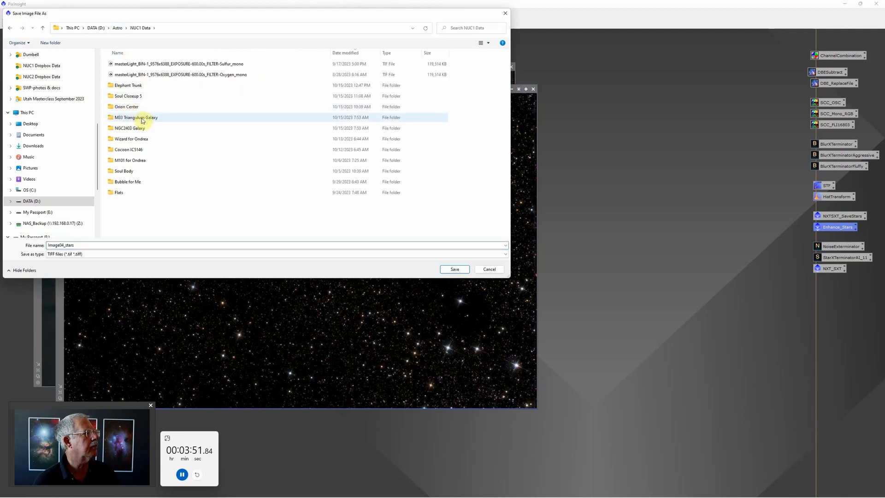
pyautogui.doubleClick(138, 86)
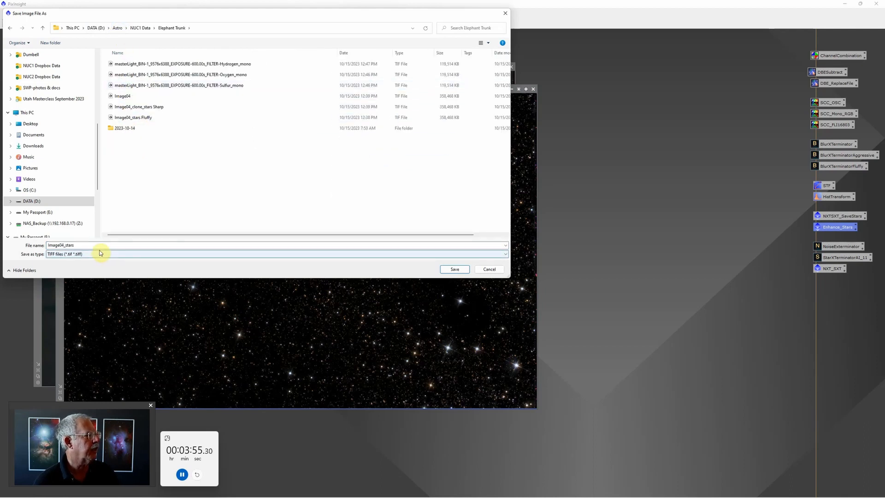
pyautogui.click(454, 269)
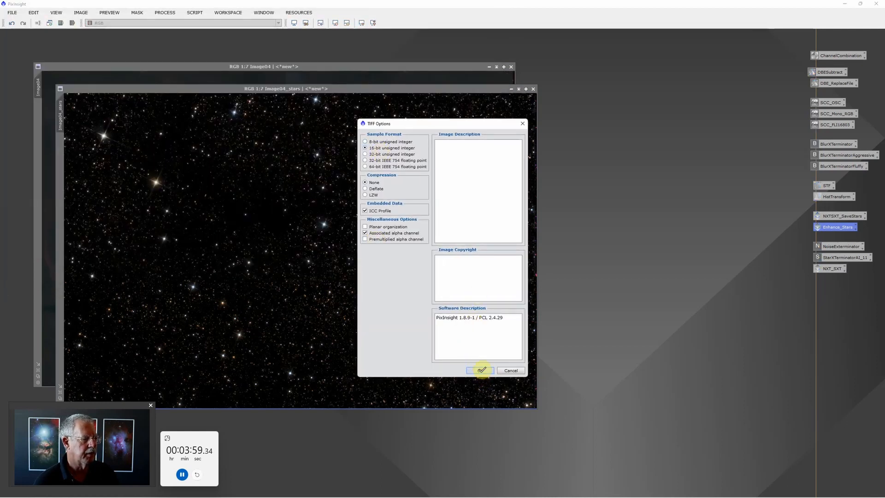
pyautogui.click(480, 370)
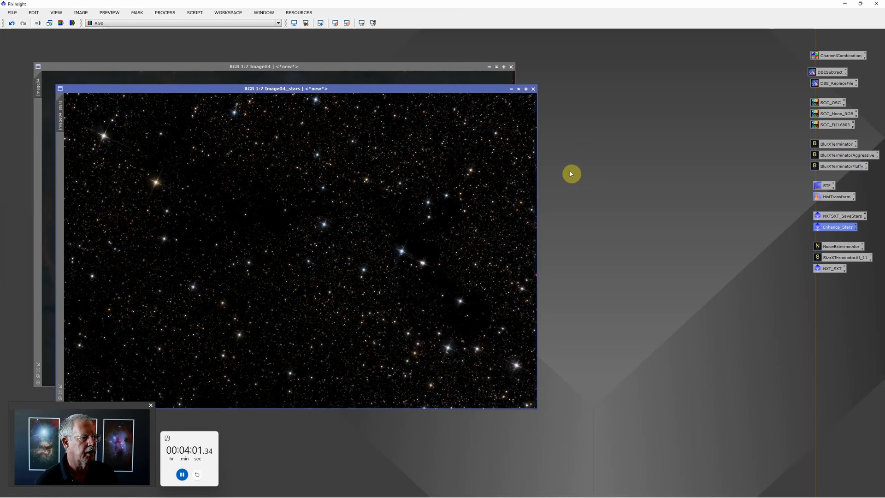
# Close the Image04_stars and Image04 windows, discarding their unsaved changes
pyautogui.click(533, 88)
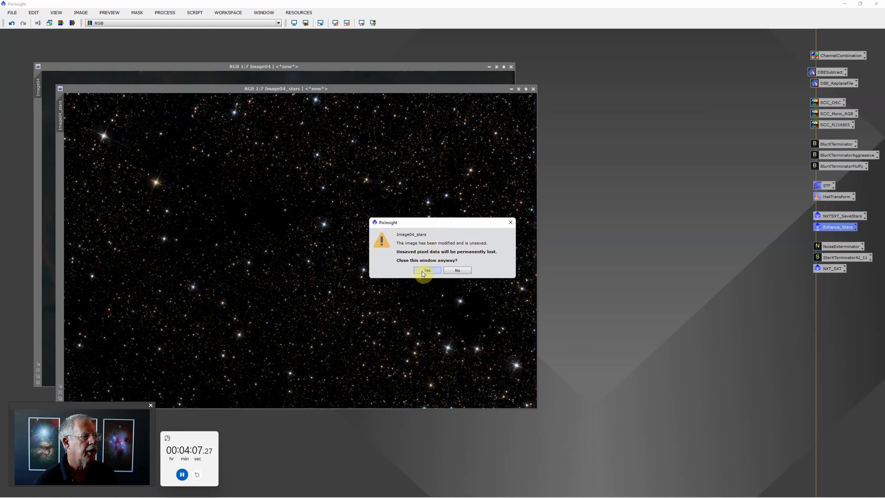
pyautogui.click(424, 271)
pyautogui.click(511, 69)
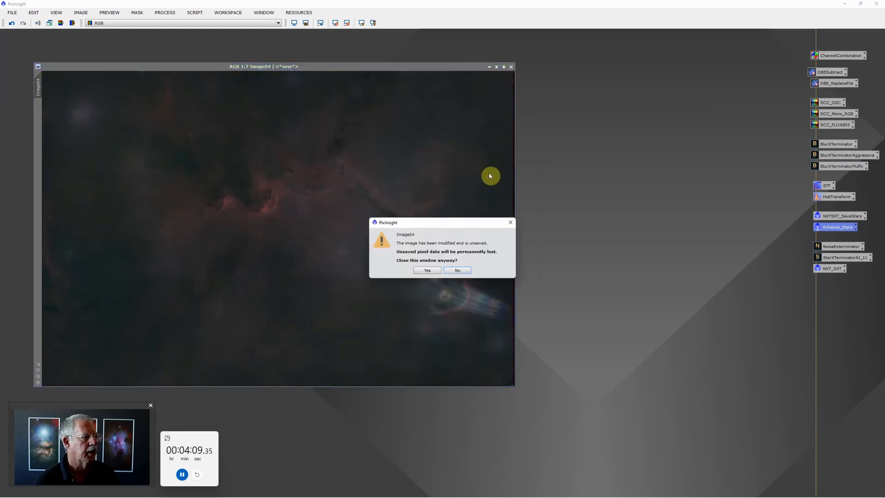
pyautogui.click(430, 271)
# Open the Sulfur, Oxygen and Hydrogen 600 s master lights from the Elephant Trunk master folder
pyautogui.doubleClick(579, 226)
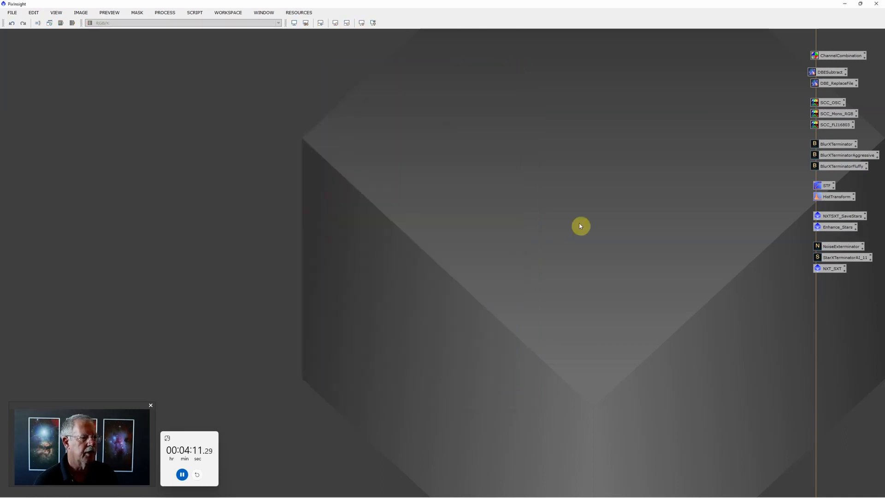
pyautogui.click(234, 96)
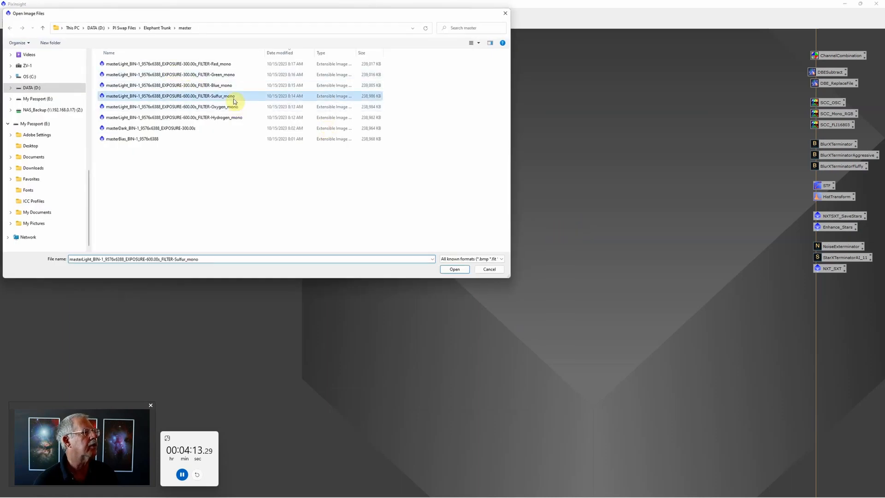
pyautogui.keyDown('shift'); pyautogui.click(231, 118); pyautogui.keyUp('shift')
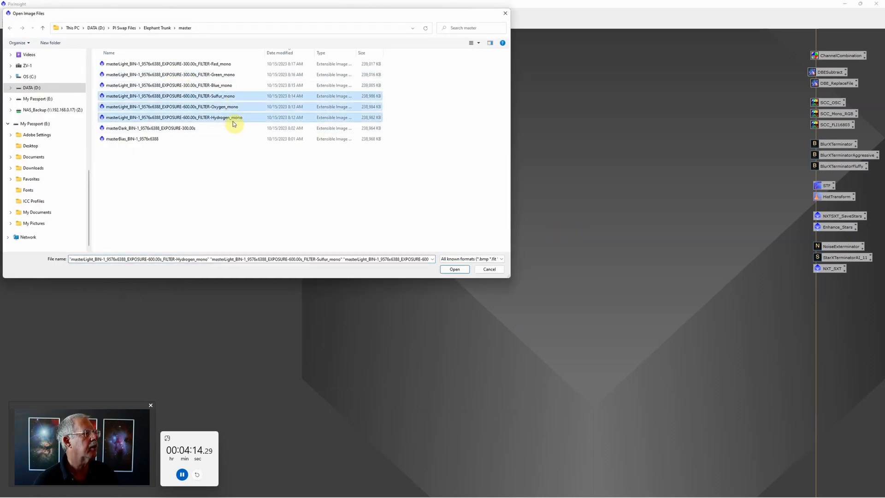
pyautogui.click(453, 270)
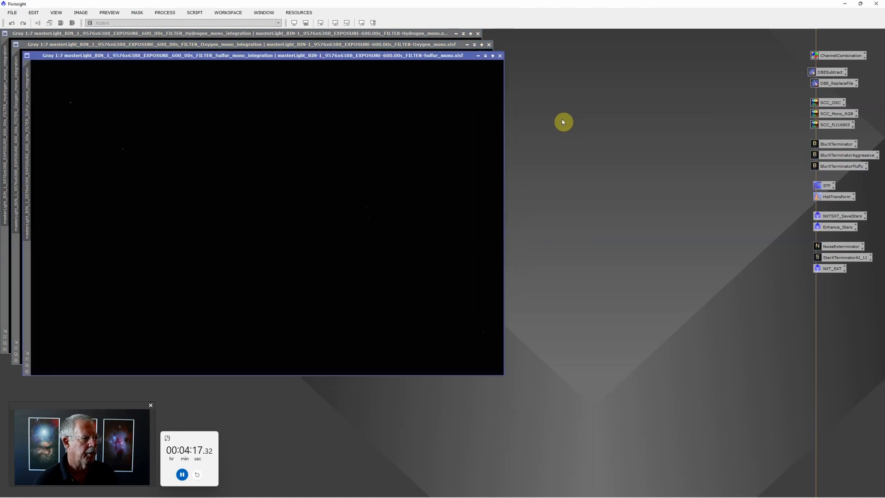
# Create a fresh ImageContainer holding all three narrowband master views and place it as an icon on the workspace
pyautogui.rightClick(694, 262)
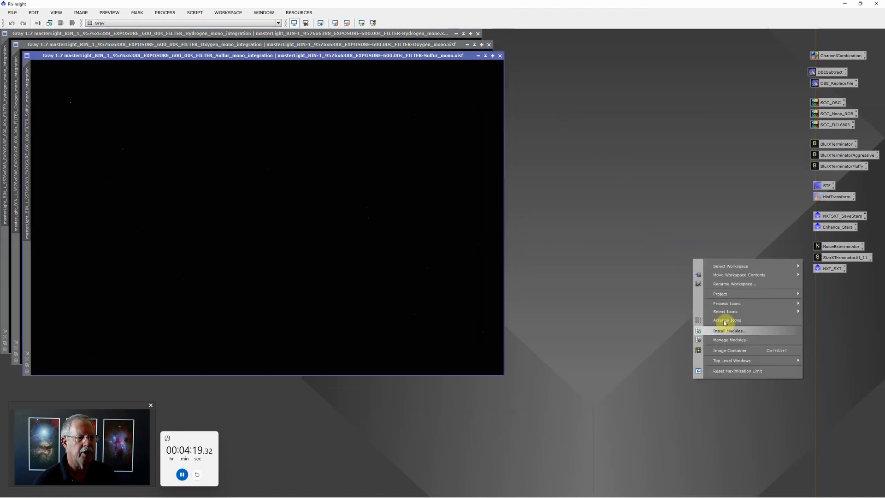
pyautogui.click(726, 350)
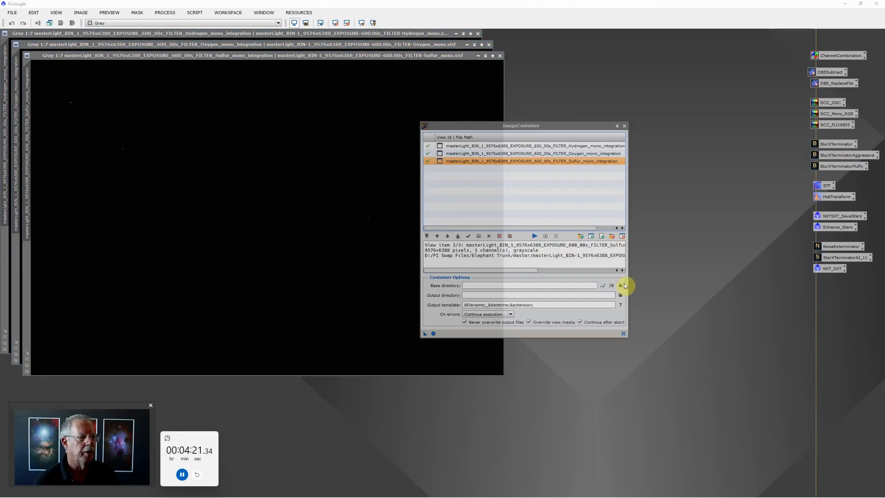
pyautogui.click(623, 333)
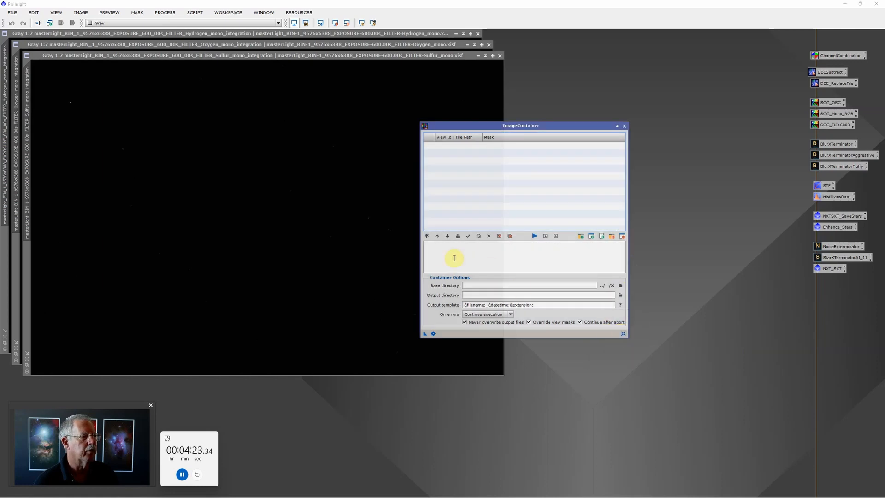
pyautogui.click(591, 236)
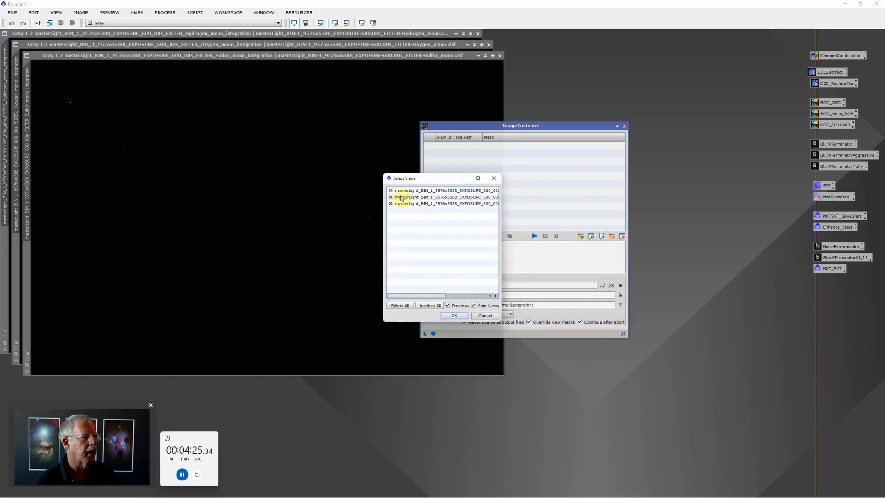
pyautogui.click(399, 305)
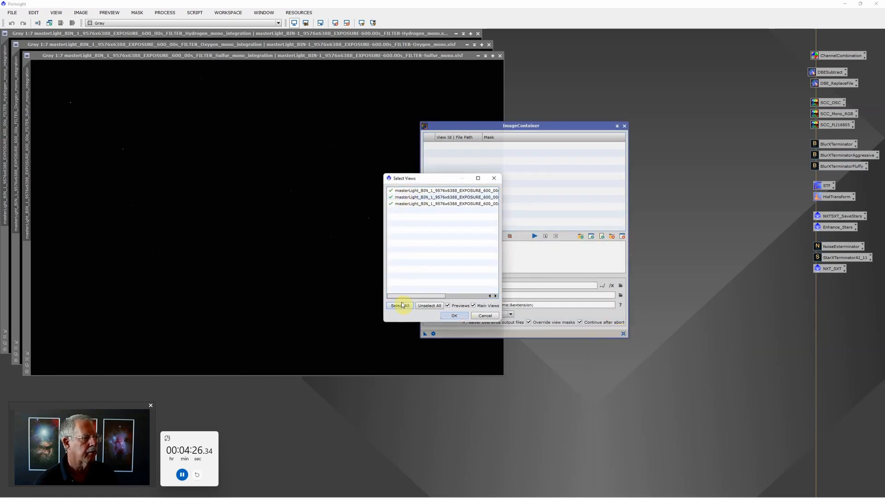
pyautogui.click(454, 315)
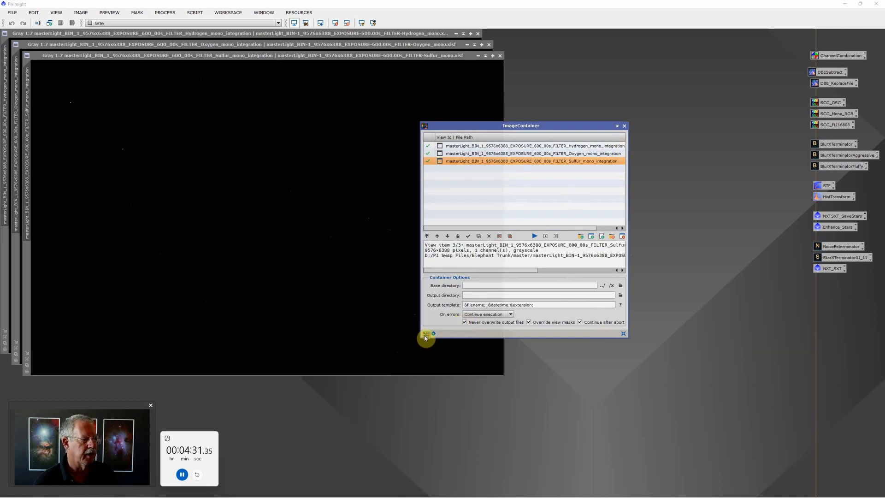
pyautogui.moveTo(425, 338); pyautogui.dragTo(679, 332)
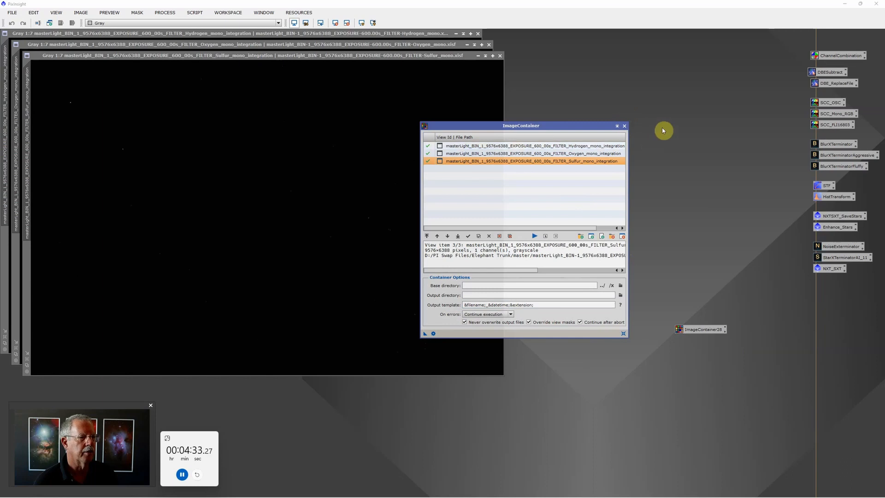
pyautogui.click(624, 126)
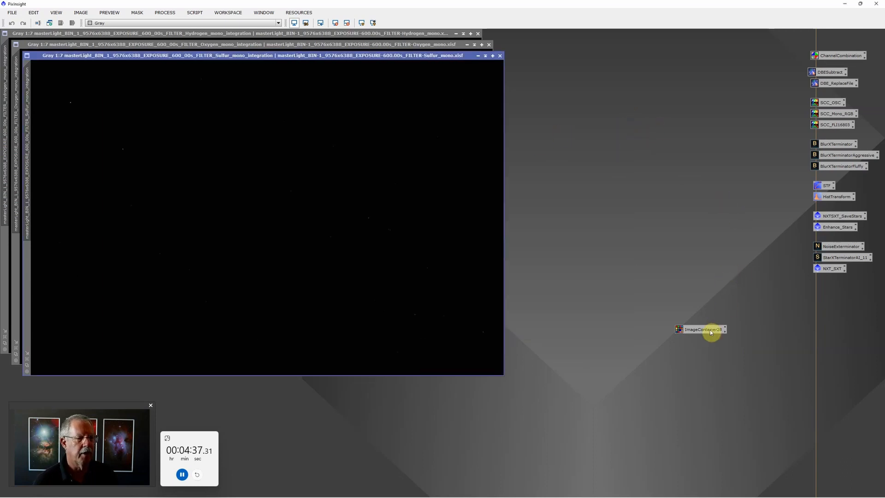
# Auto-stretch the display of all three narrowband images and run the BlurXTerminator preset on the image container
pyautogui.click(362, 24)
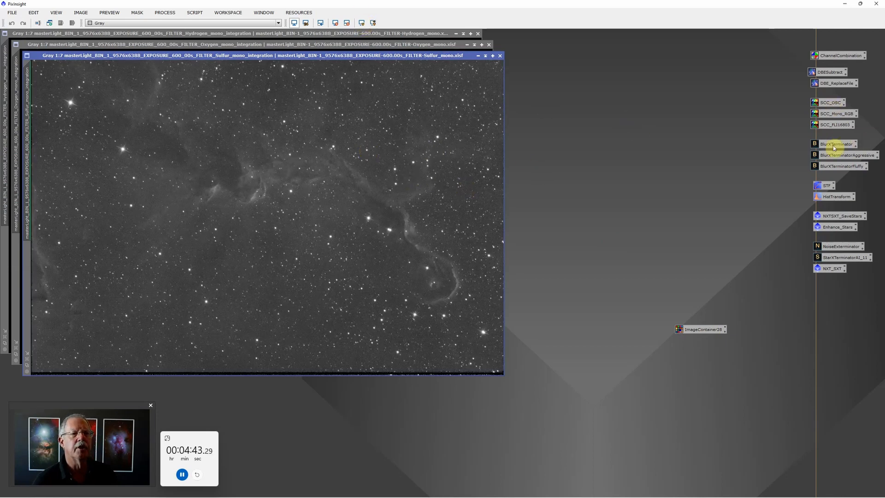
pyautogui.moveTo(835, 145); pyautogui.dragTo(712, 327)
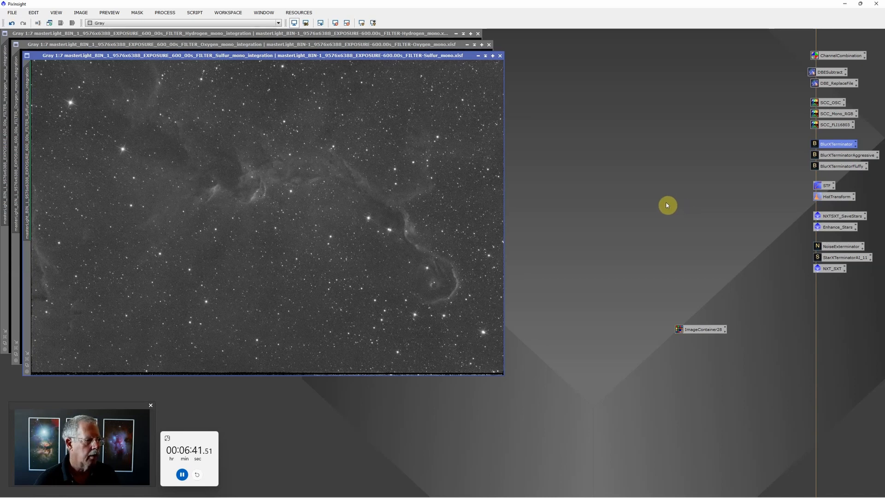
# Open the STF and HistTransform presets
pyautogui.doubleClick(824, 187)
pyautogui.click(826, 197)
pyautogui.doubleClick(825, 197)
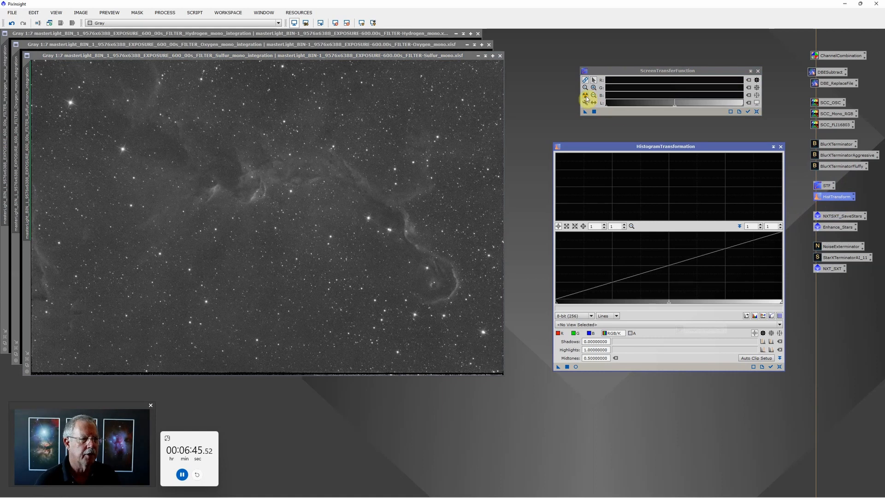
# Auto-stretch the Sulfur image, adjust its shadows and midtones, and apply that stretch permanently with HistogramTransformation
pyautogui.click(585, 95)
pyautogui.scroll(1, 650, 86)
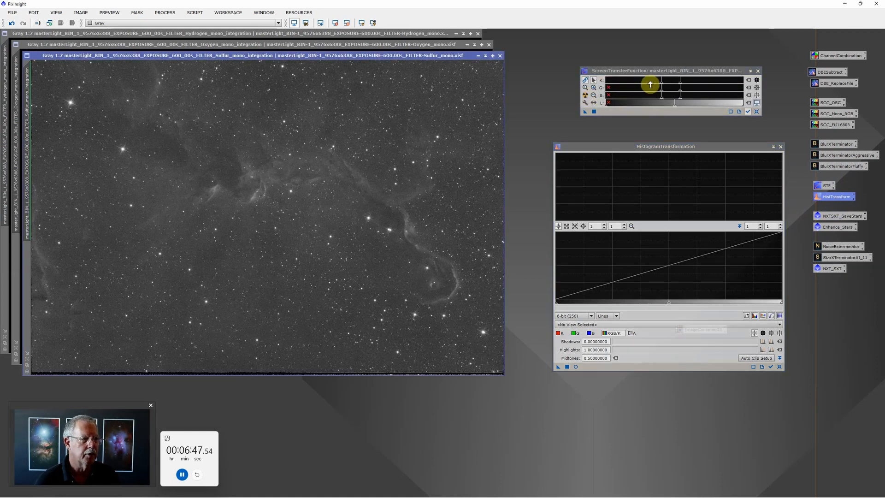
pyautogui.scroll(1, 668, 86)
pyautogui.moveTo(663, 86); pyautogui.dragTo(699, 85)
pyautogui.moveTo(686, 86); pyautogui.dragTo(669, 85)
pyautogui.moveTo(585, 112); pyautogui.dragTo(461, 184)
pyautogui.click(568, 368)
# Auto-stretch the Oxygen image, raise its shadows point slightly, and apply that stretch permanently with HistogramTransformation
pyautogui.click(381, 45)
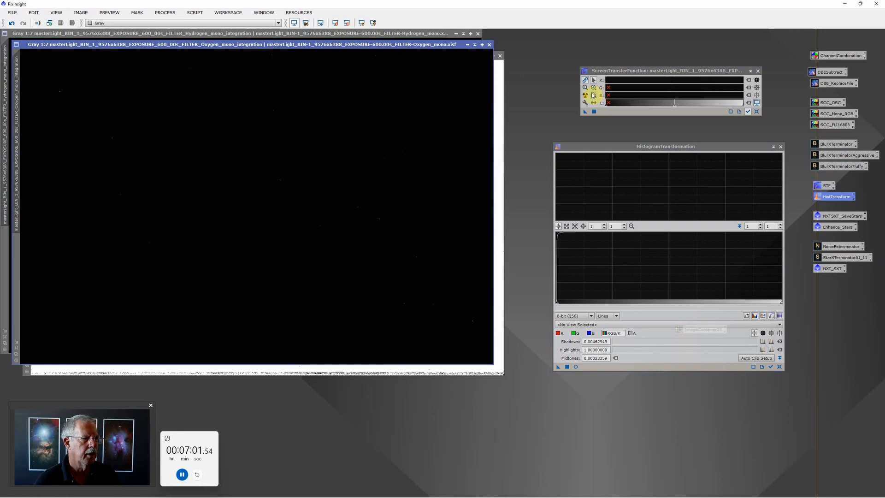
pyautogui.click(585, 94)
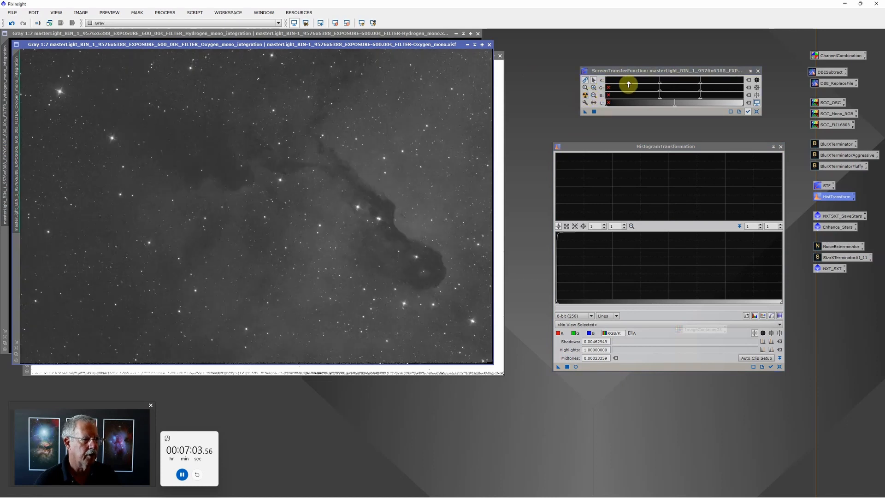
pyautogui.moveTo(660, 84)
pyautogui.mouseDown()
pyautogui.moveTo(700, 85)
pyautogui.moveTo(665, 87)
pyautogui.mouseUp()
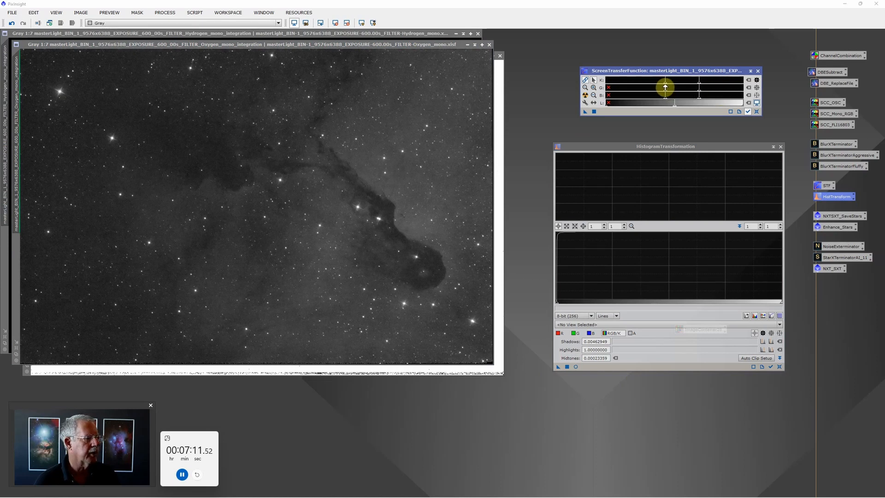
pyautogui.moveTo(585, 113); pyautogui.dragTo(651, 366)
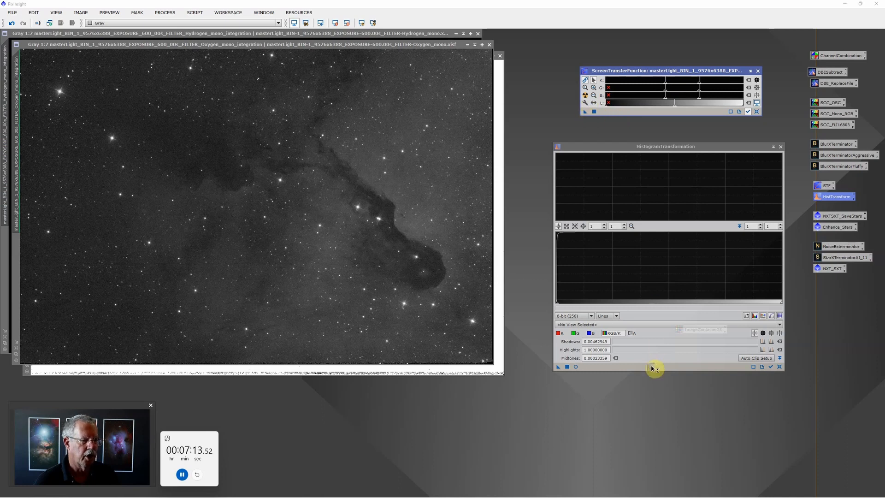
pyautogui.moveTo(569, 370); pyautogui.dragTo(461, 161)
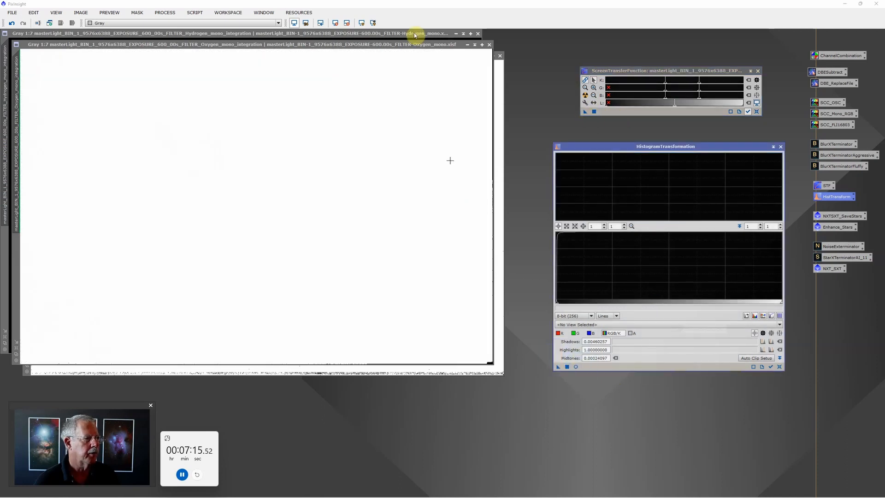
# Auto-stretch the Hydrogen image, fine-tune its shadows and midtones, and apply that stretch permanently with HistogramTransformation
pyautogui.click(414, 34)
pyautogui.click(587, 95)
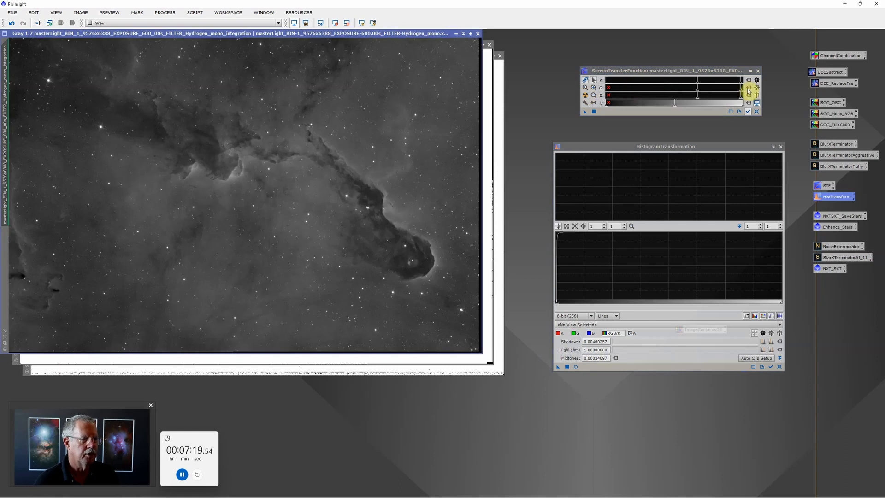
pyautogui.moveTo(741, 84)
pyautogui.mouseDown()
pyautogui.moveTo(636, 75)
pyautogui.moveTo(693, 85)
pyautogui.mouseUp()
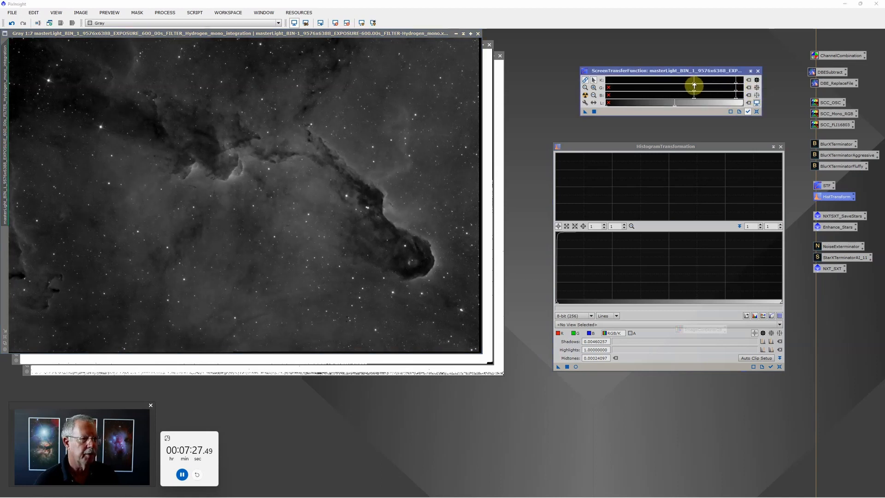
pyautogui.moveTo(694, 85); pyautogui.dragTo(692, 86)
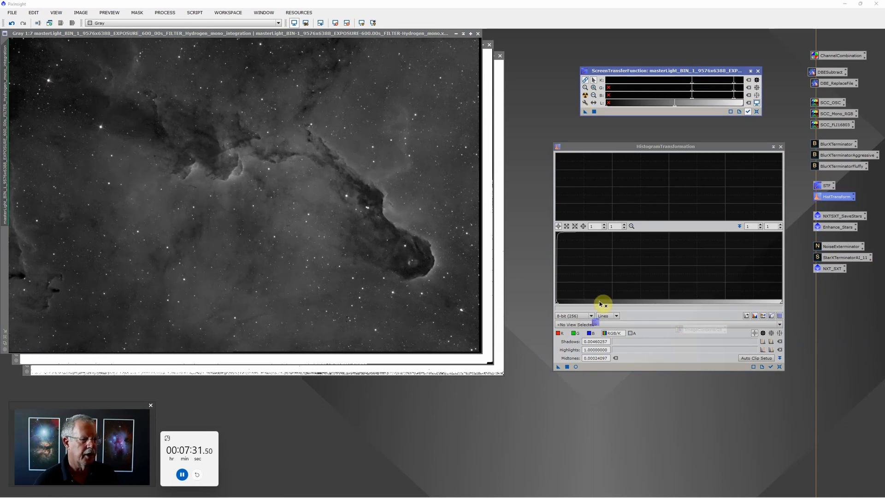
pyautogui.moveTo(598, 367); pyautogui.dragTo(569, 369)
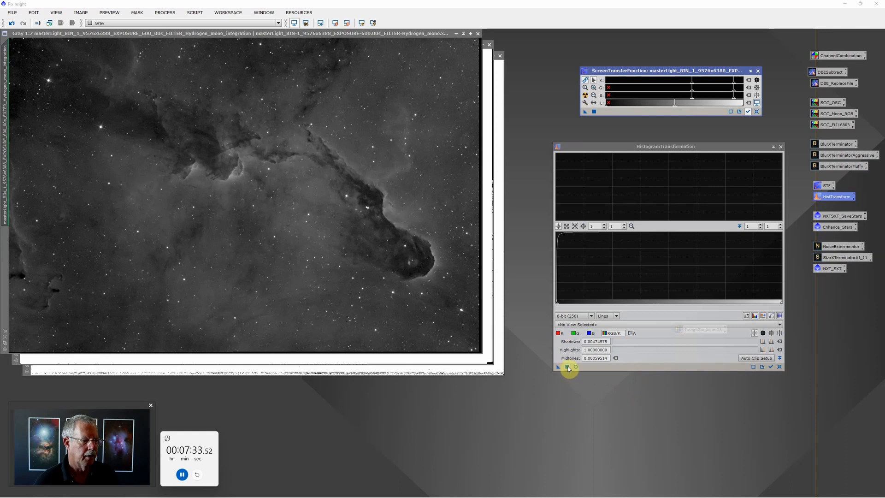
pyautogui.click(568, 368)
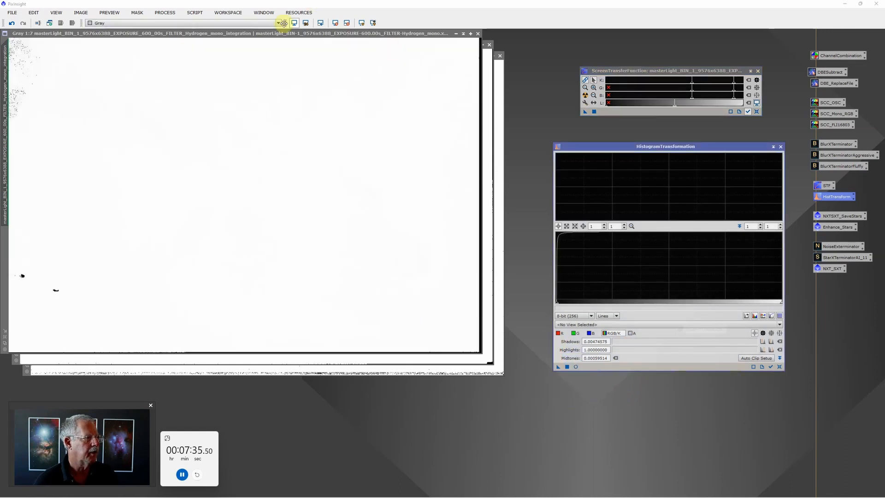
# Remove the temporary screen stretch from the Hydrogen, Oxygen and Sulfur images
pyautogui.click(294, 23)
pyautogui.click(486, 93)
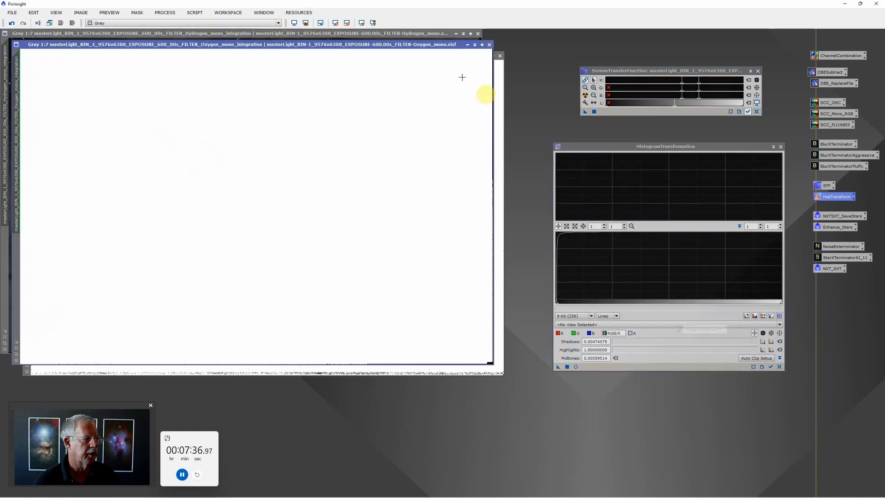
pyautogui.click(295, 23)
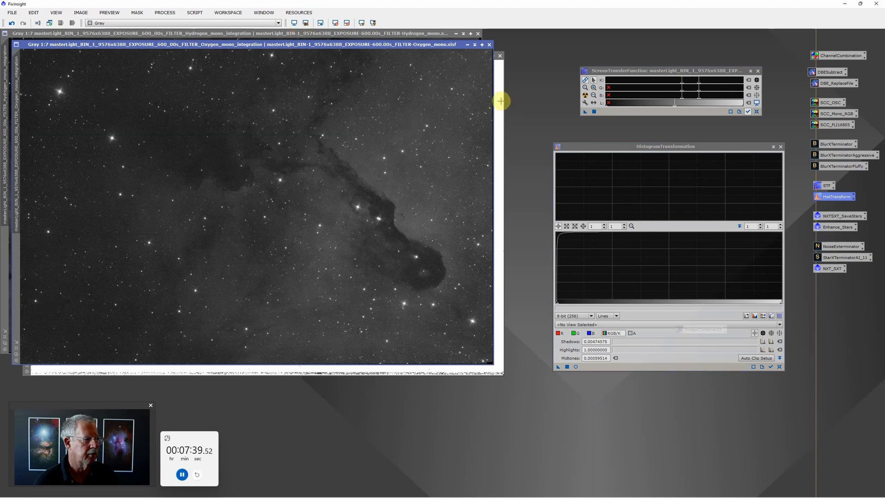
pyautogui.click(501, 101)
pyautogui.click(294, 23)
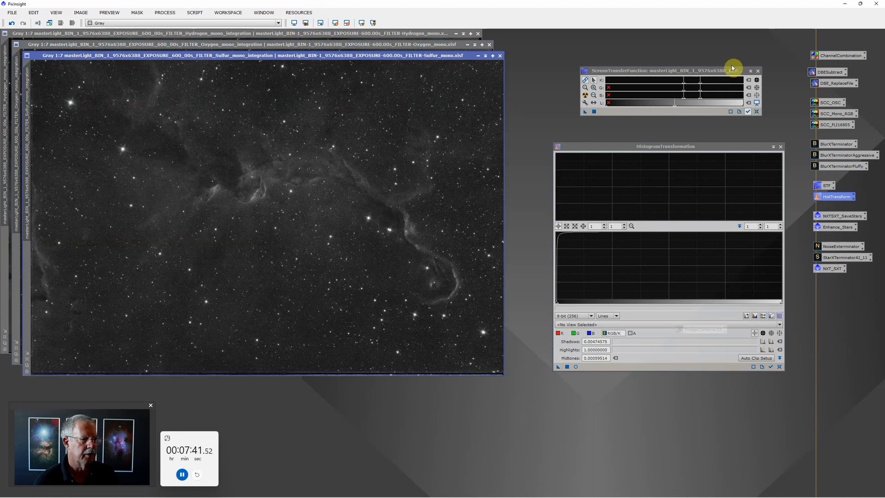
# Close ScreenTransferFunction and HistogramTransformation, and run the NXT_SXT preset on all images in ImageContainer28
pyautogui.click(758, 71)
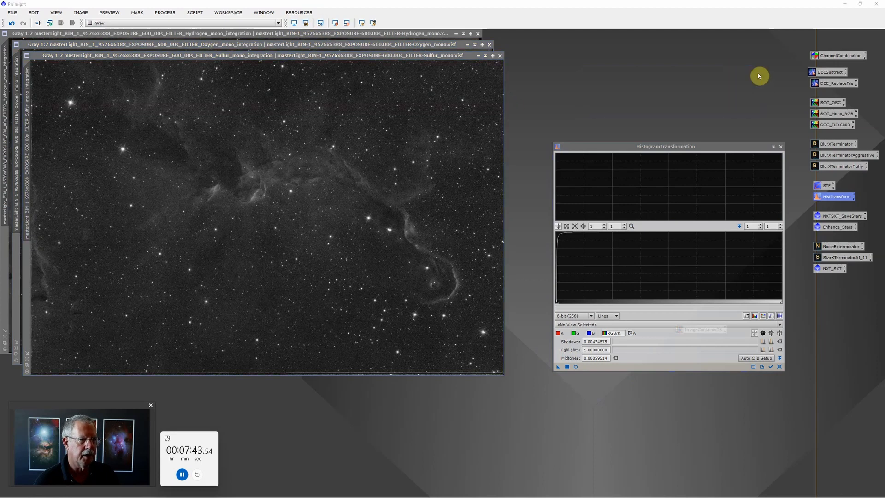
pyautogui.click(781, 146)
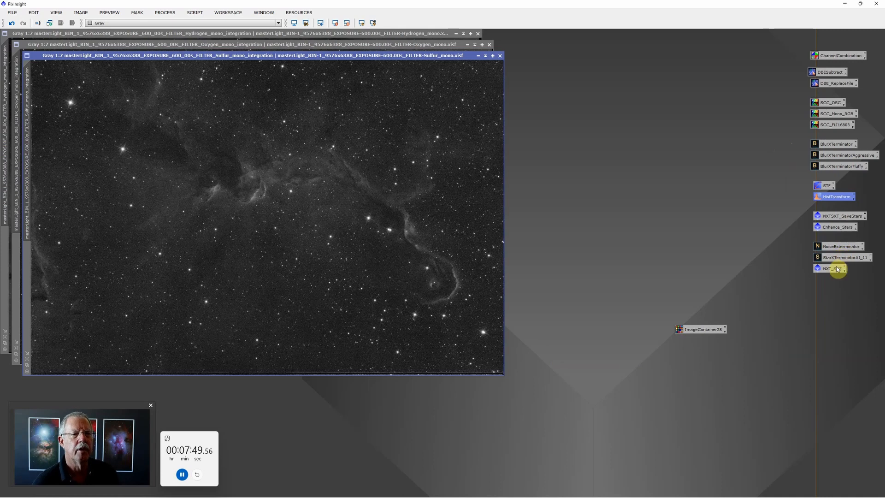
pyautogui.moveTo(835, 268); pyautogui.dragTo(708, 330)
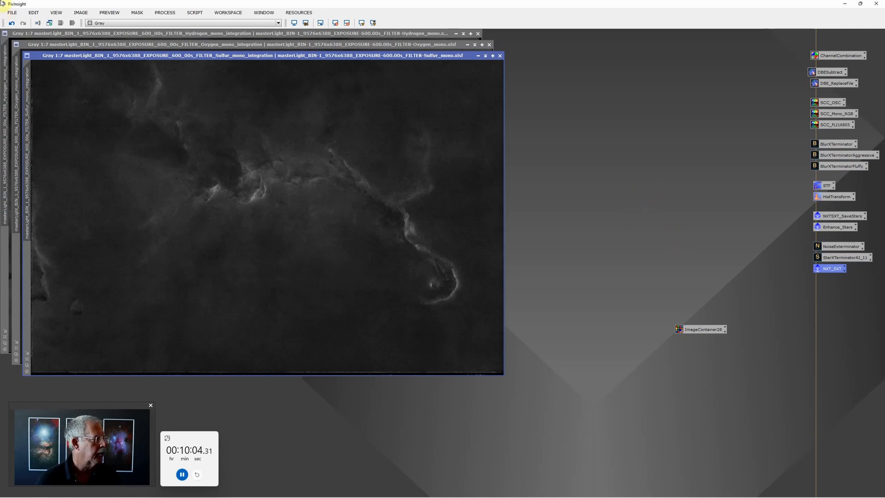
# Save the Sulfur image as a 16-bit unsigned integer TIFF in D:\Astro\NUC1 Data\Elephant Trunk, overwriting the existing file, and minimize its window
pyautogui.click(13, 13)
pyautogui.click(37, 87)
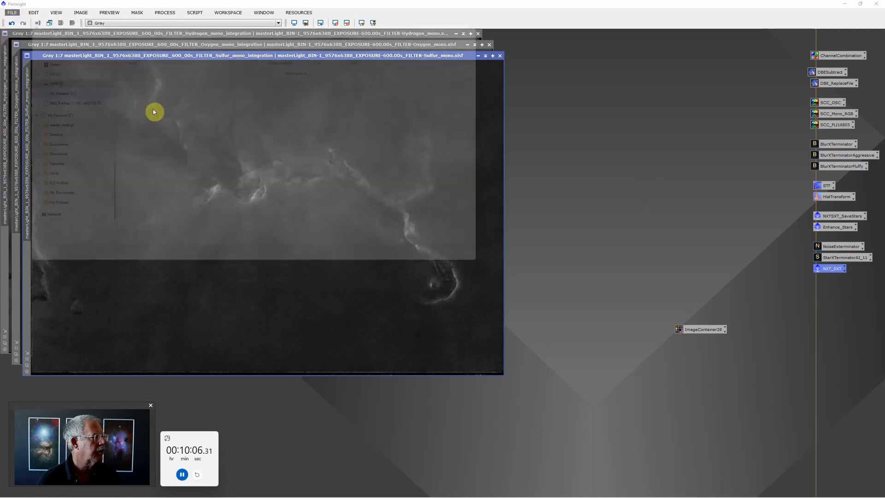
pyautogui.click(94, 27)
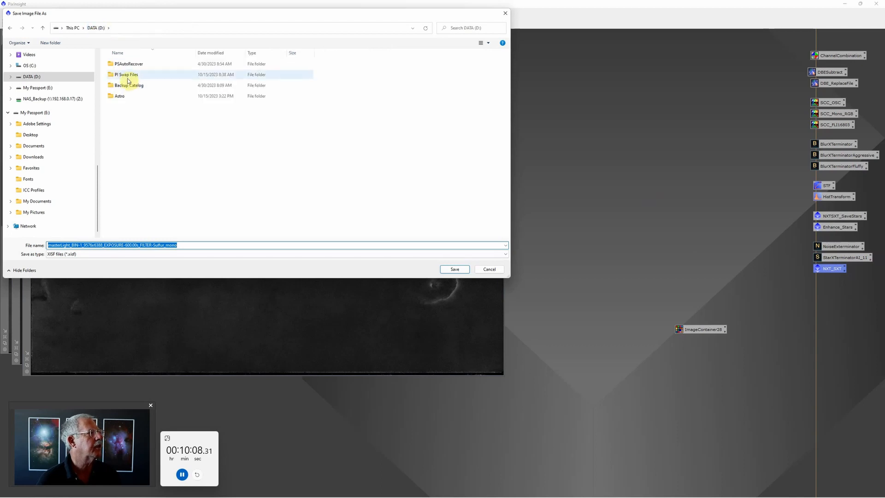
pyautogui.doubleClick(132, 96)
pyautogui.doubleClick(134, 97)
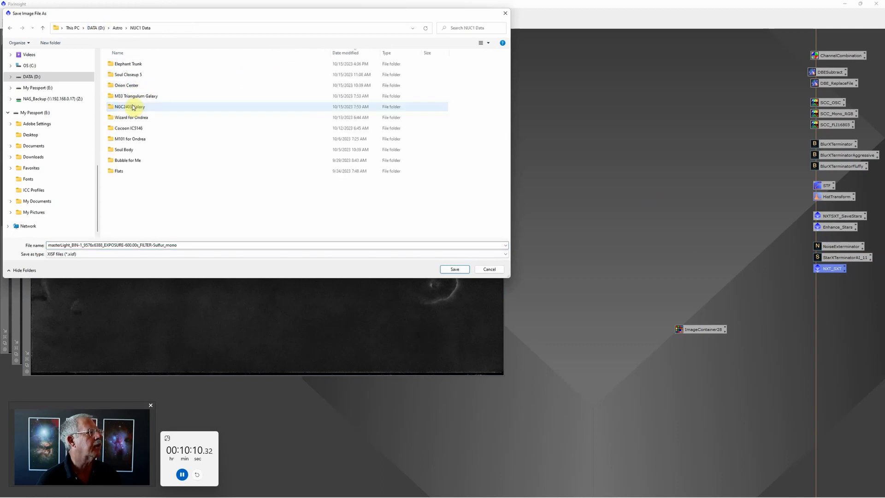
pyautogui.doubleClick(128, 64)
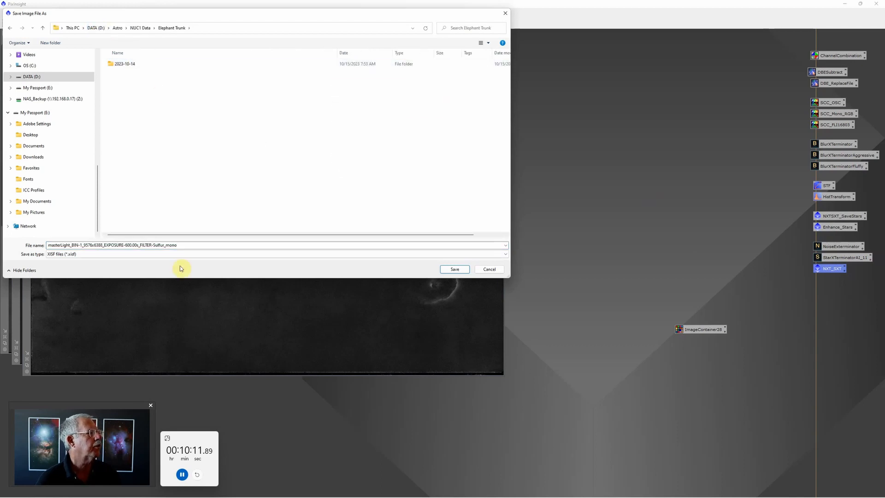
pyautogui.click(81, 254)
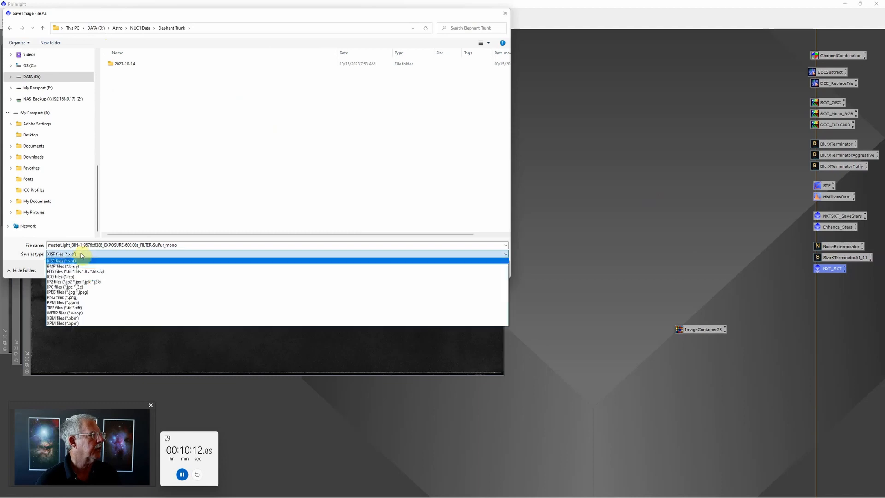
pyautogui.click(65, 308)
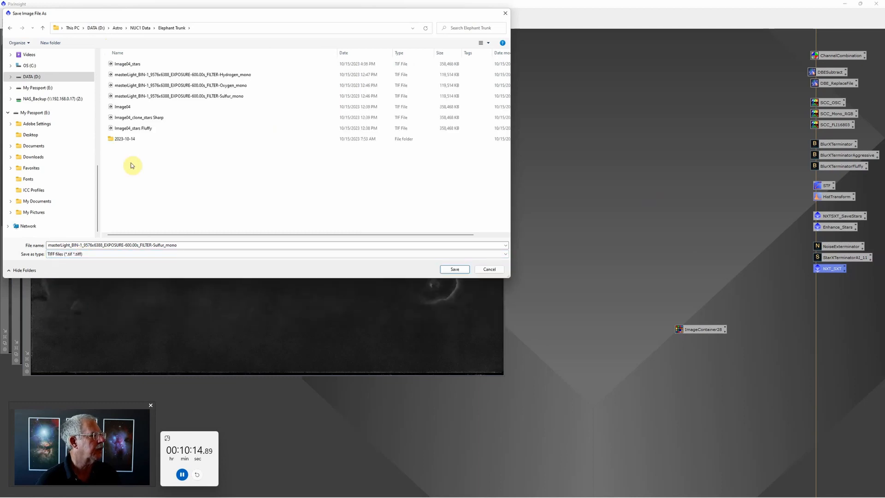
pyautogui.click(454, 270)
pyautogui.click(438, 273)
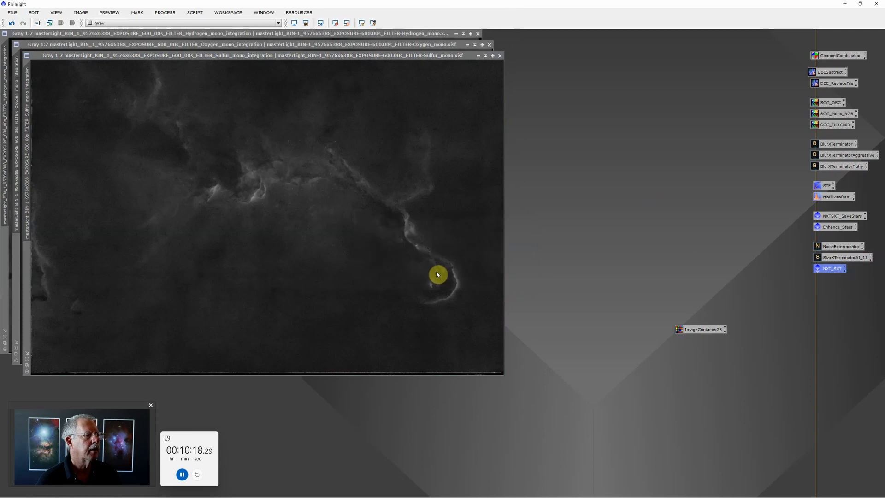
pyautogui.click(395, 150)
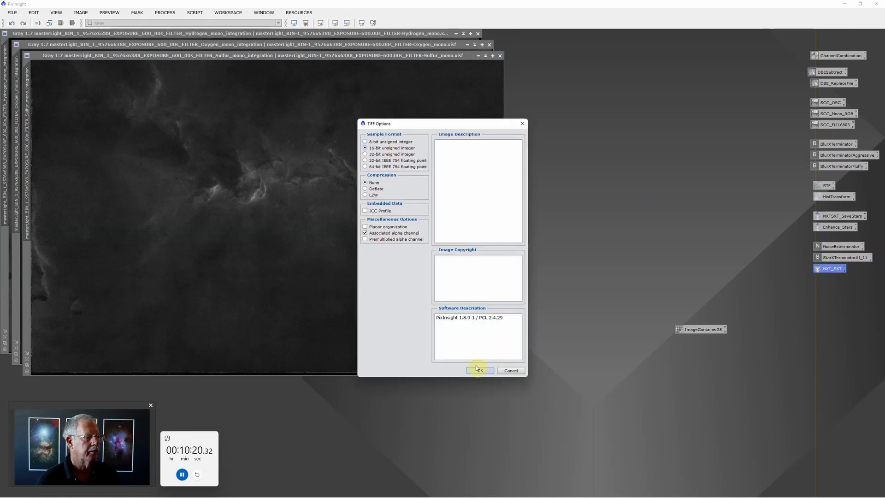
pyautogui.click(479, 369)
pyautogui.click(478, 56)
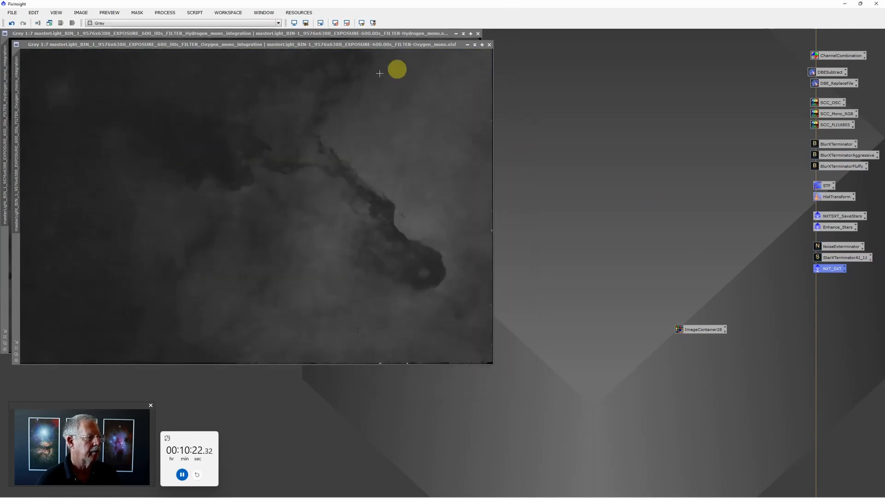
# Save the Oxygen image as a 16-bit TIFF in D:\Astro\NUC1 Data\Elephant Trunk, overwriting the existing file, and minimize its window
pyautogui.click(12, 13)
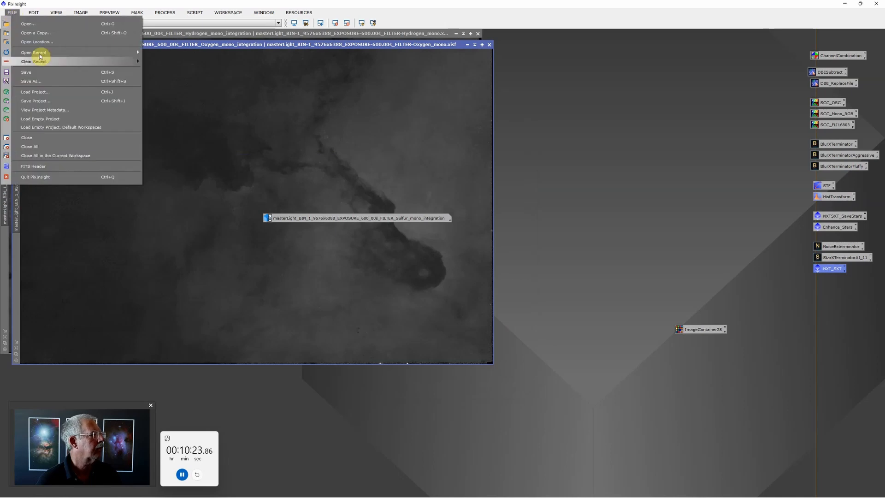
pyautogui.click(31, 81)
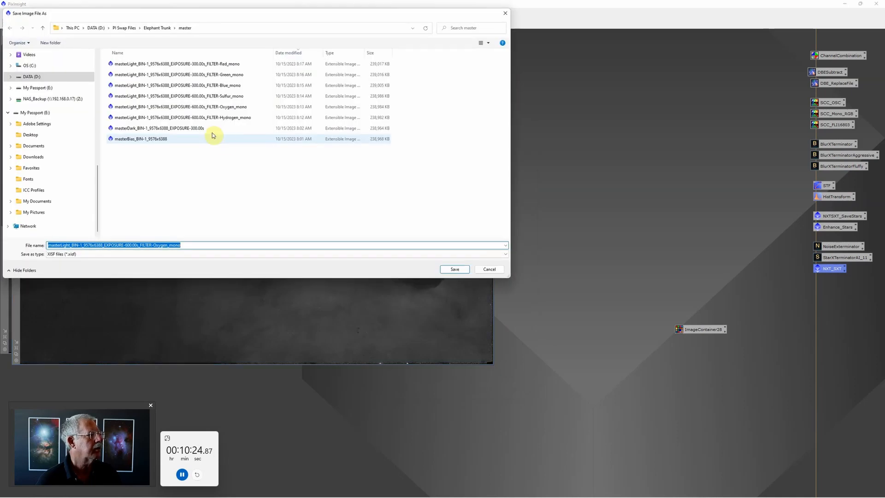
pyautogui.click(92, 28)
pyautogui.doubleClick(126, 97)
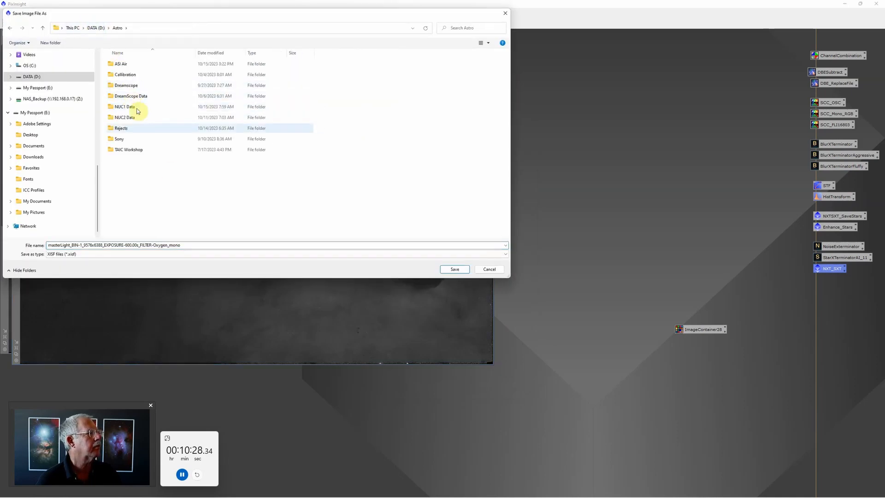
pyautogui.doubleClick(137, 108)
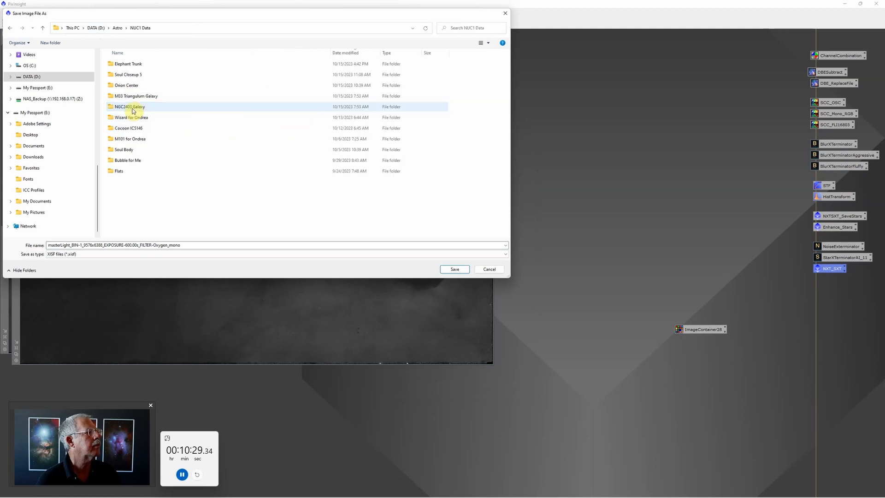
pyautogui.doubleClick(136, 65)
pyautogui.click(79, 254)
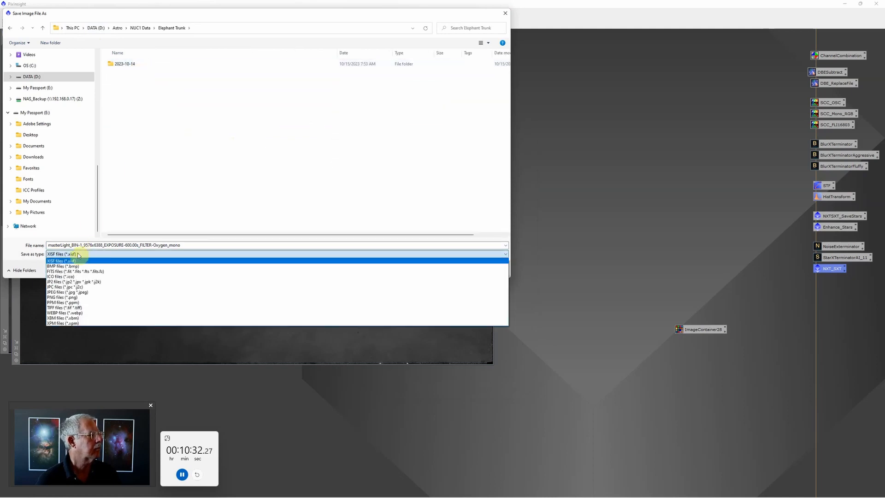
pyautogui.click(74, 308)
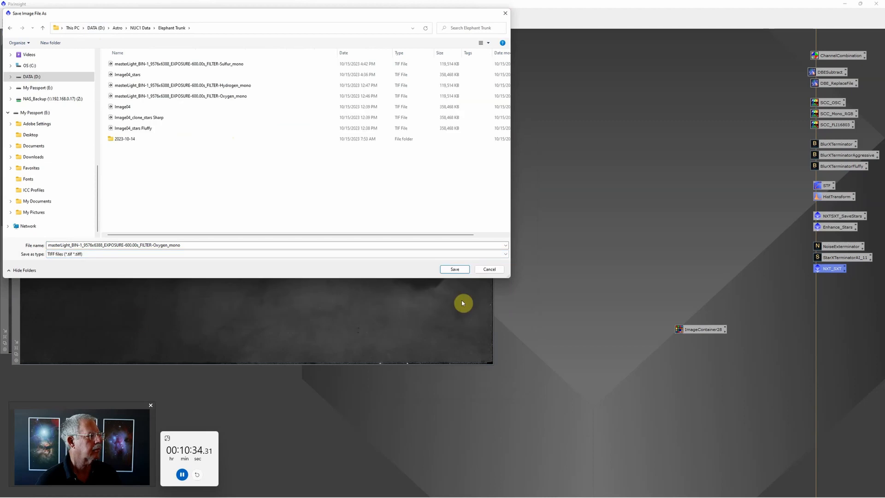
pyautogui.click(464, 271)
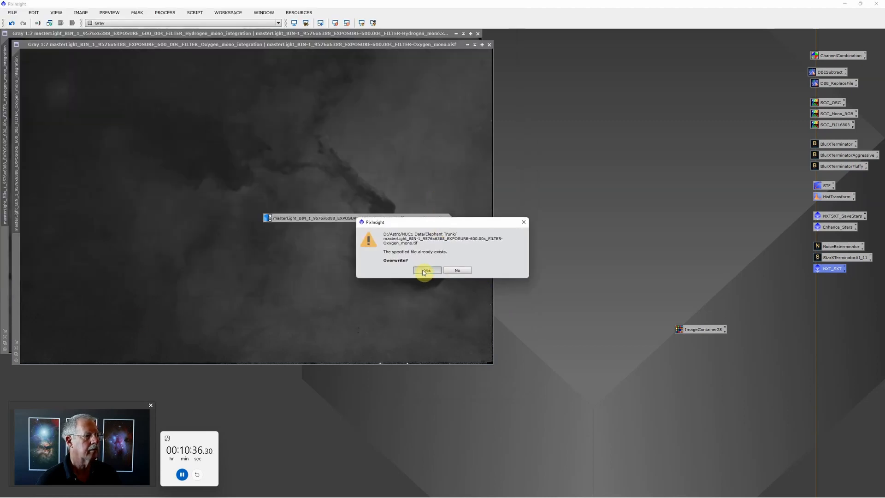
pyautogui.click(421, 271)
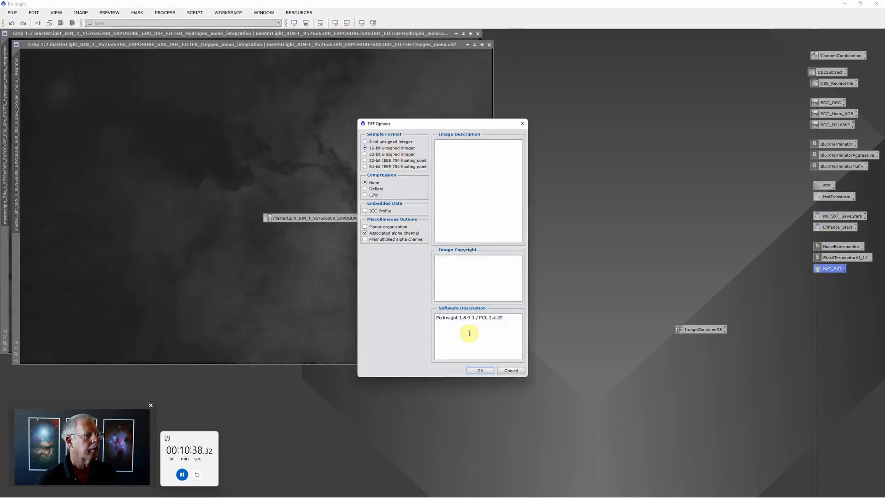
pyautogui.click(478, 369)
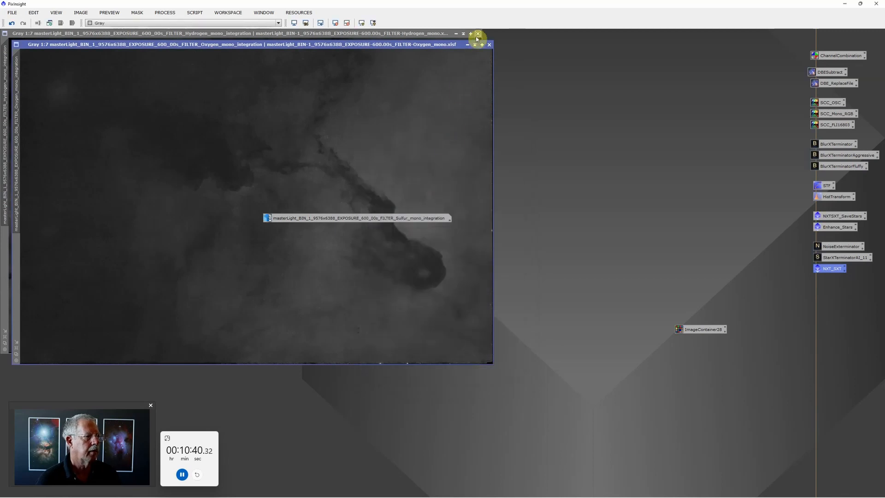
pyautogui.click(468, 44)
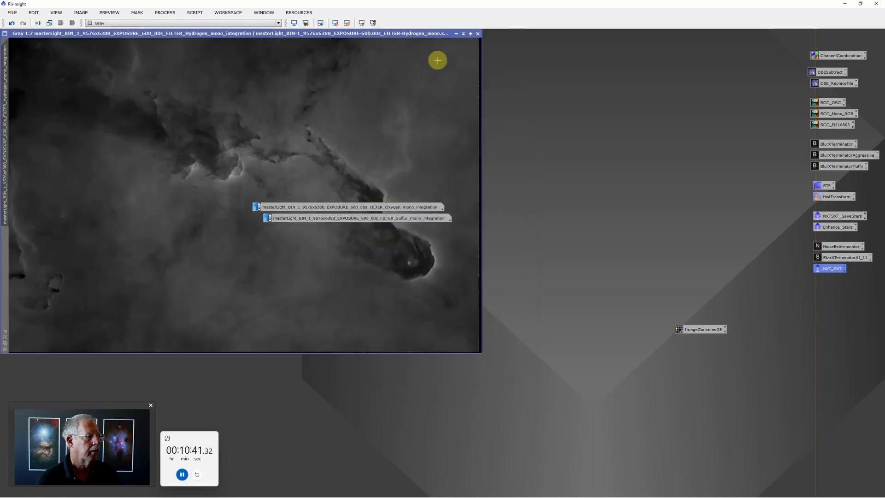
# Save the Hydrogen image as a 16-bit TIFF in D:\Astro\NUC1 Data\Elephant Trunk, overwriting the existing file, and switch to Lightroom Classic
pyautogui.click(12, 12)
pyautogui.click(36, 91)
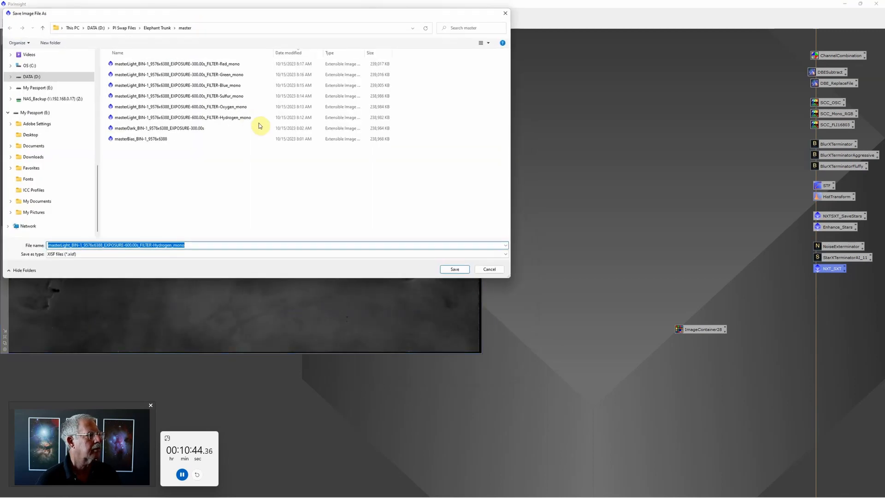
pyautogui.click(96, 28)
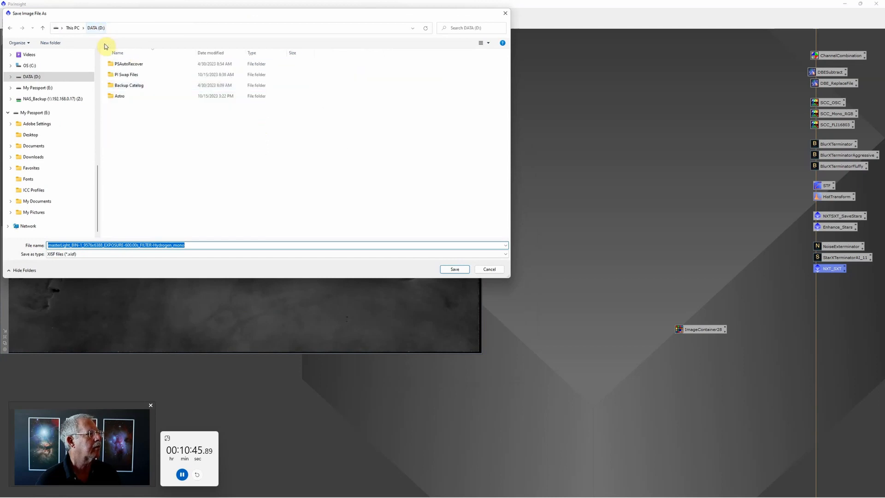
pyautogui.doubleClick(121, 96)
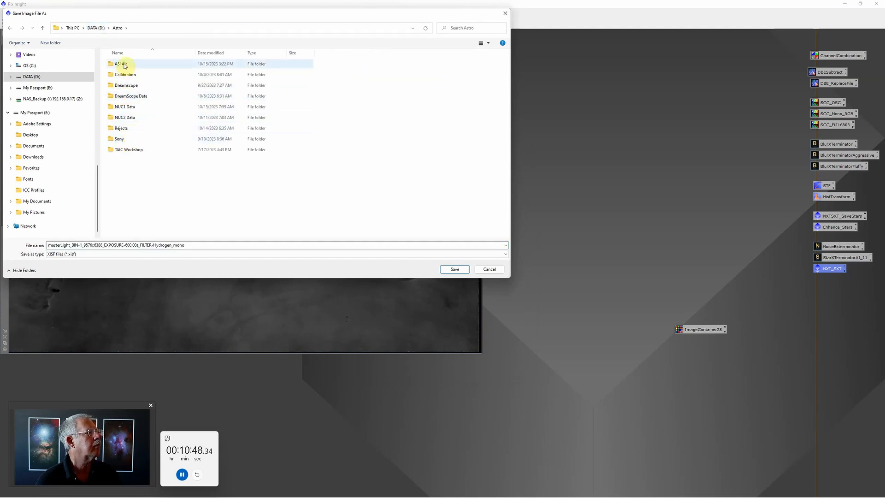
pyautogui.doubleClick(129, 107)
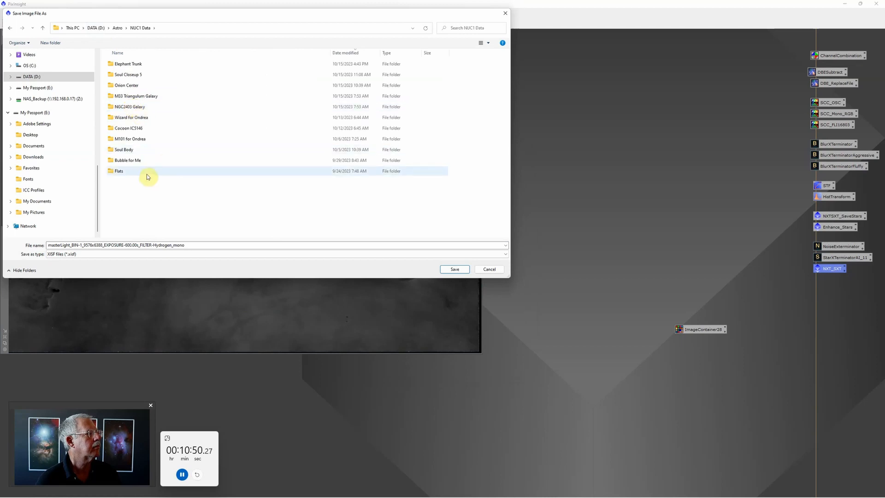
pyautogui.doubleClick(138, 65)
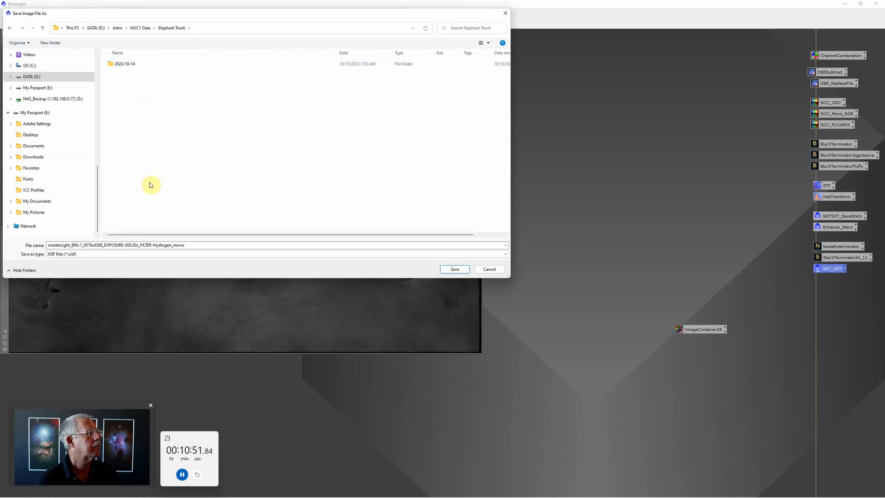
pyautogui.click(104, 254)
pyautogui.click(82, 309)
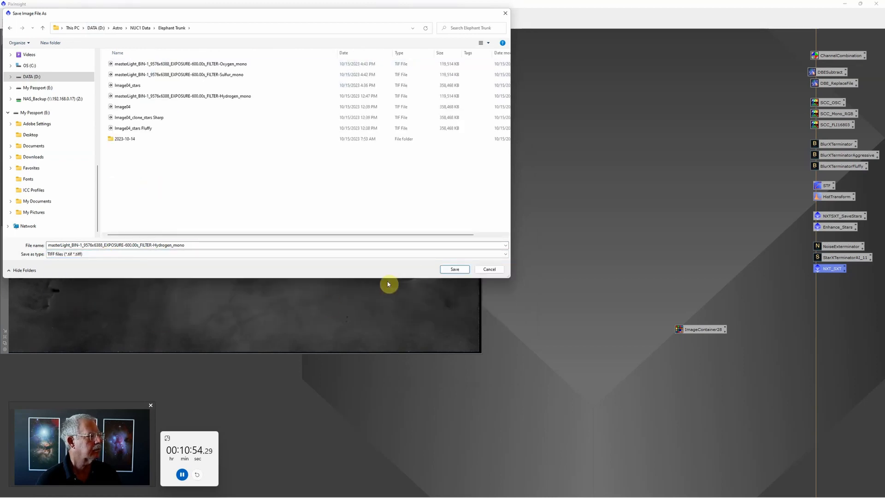
pyautogui.click(454, 270)
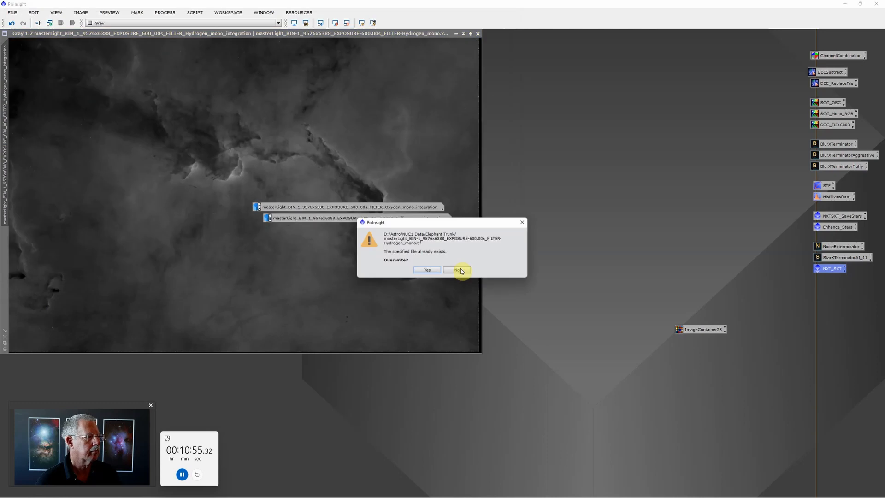
pyautogui.click(425, 271)
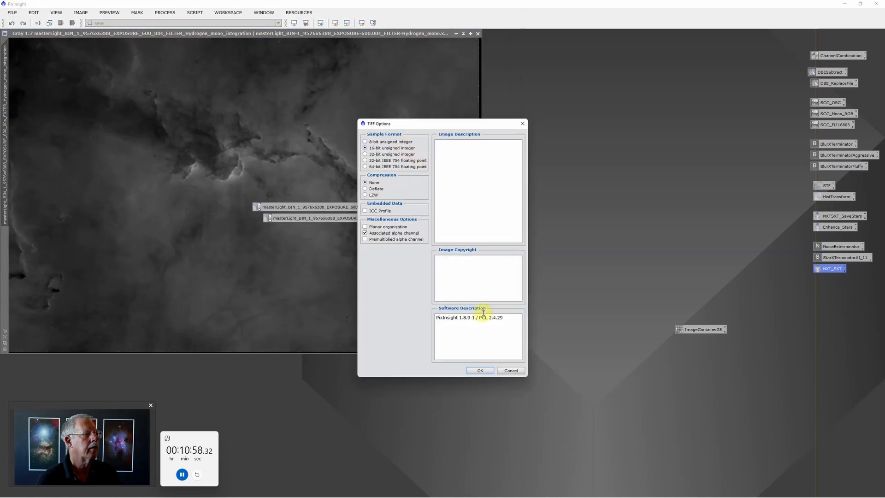
pyautogui.click(481, 370)
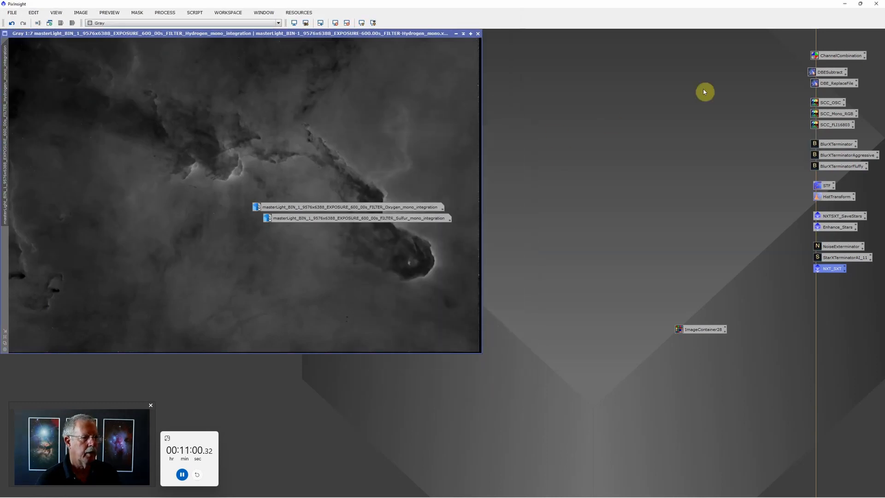
pyautogui.click(845, 6)
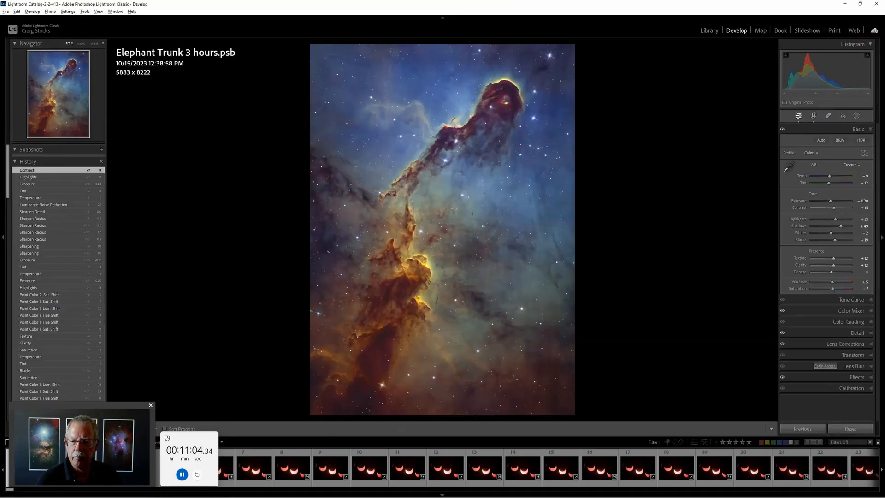
# Switch to Photoshop, start loading files into a stack, and browse to D:\Astro\NUC1 Data\Elephant Trunk
pyautogui.hotkey('alt', 'Tab')
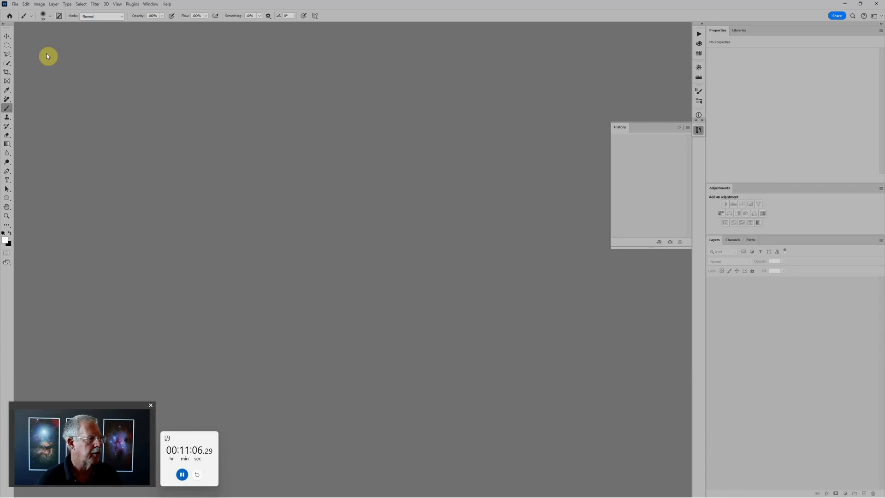
pyautogui.click(16, 4)
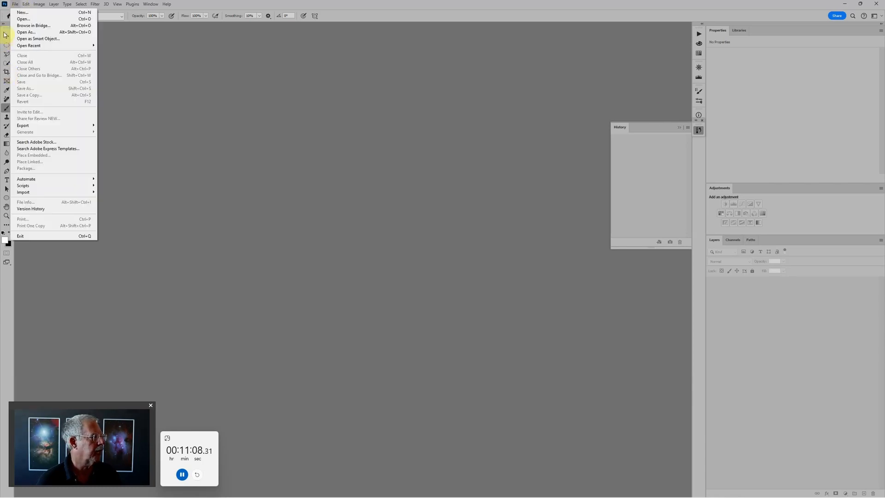
pyautogui.moveTo(44, 184)
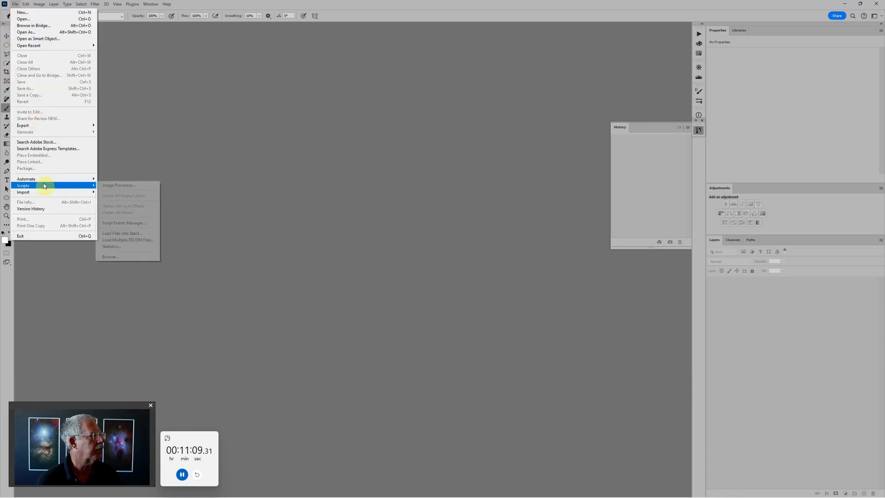
pyautogui.click(117, 234)
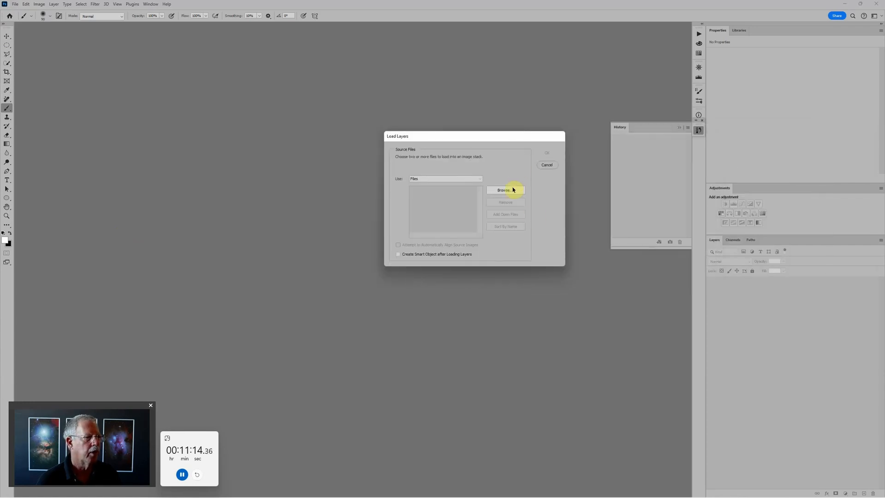
pyautogui.click(513, 189)
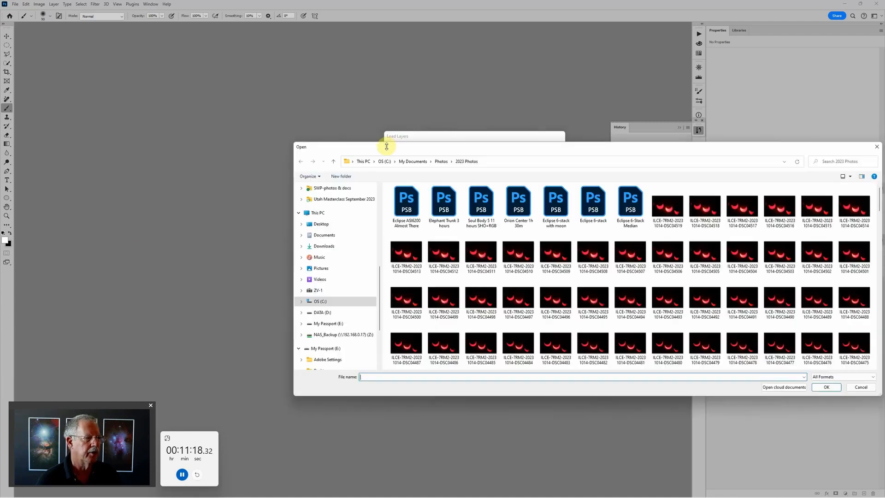
pyautogui.click(324, 313)
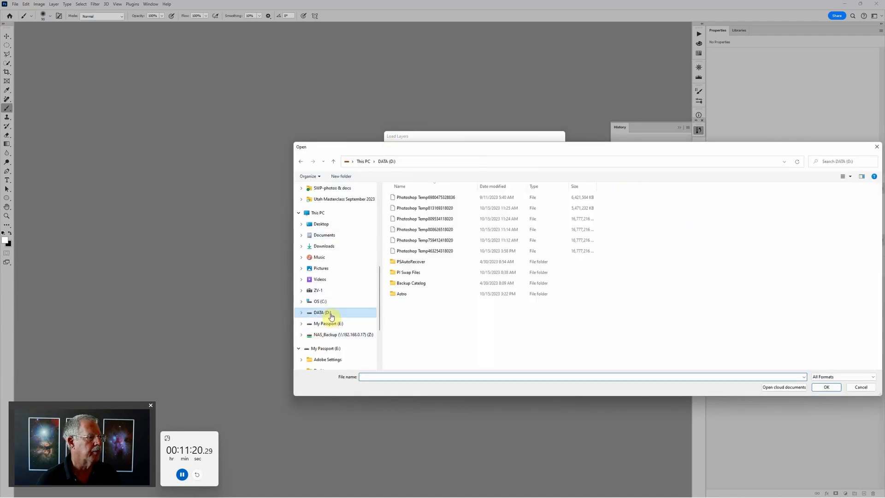
pyautogui.doubleClick(409, 295)
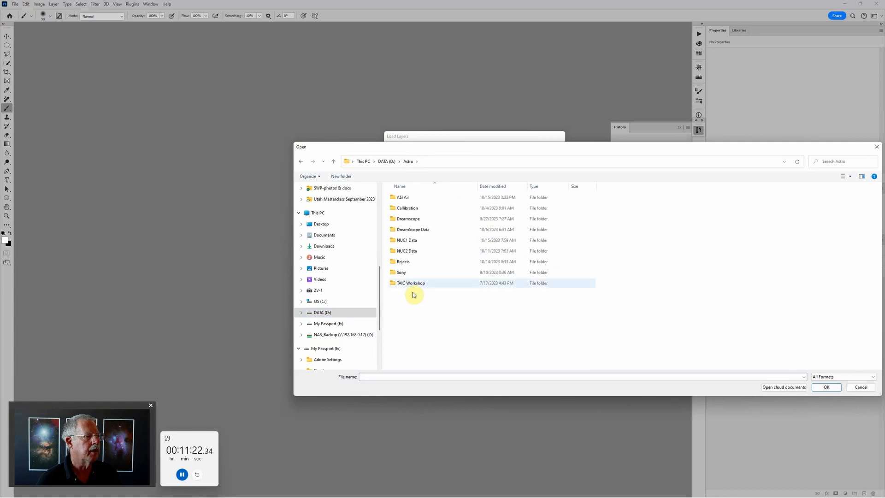
pyautogui.doubleClick(410, 241)
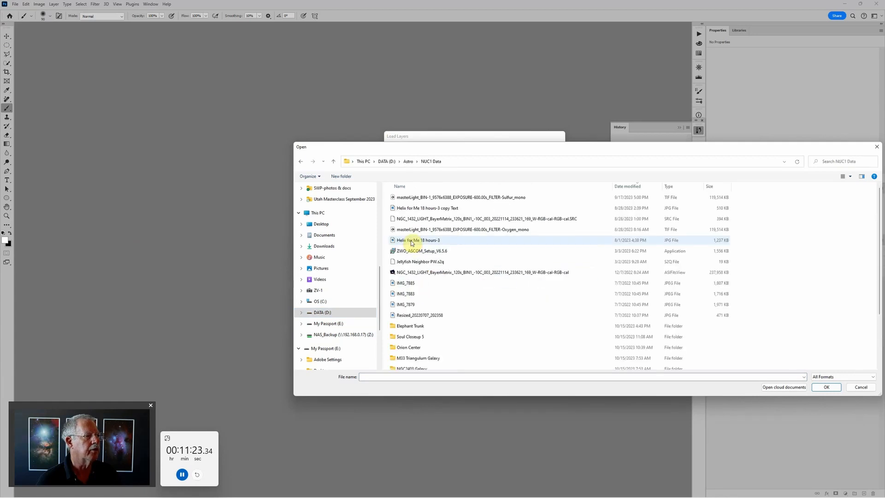
pyautogui.doubleClick(416, 327)
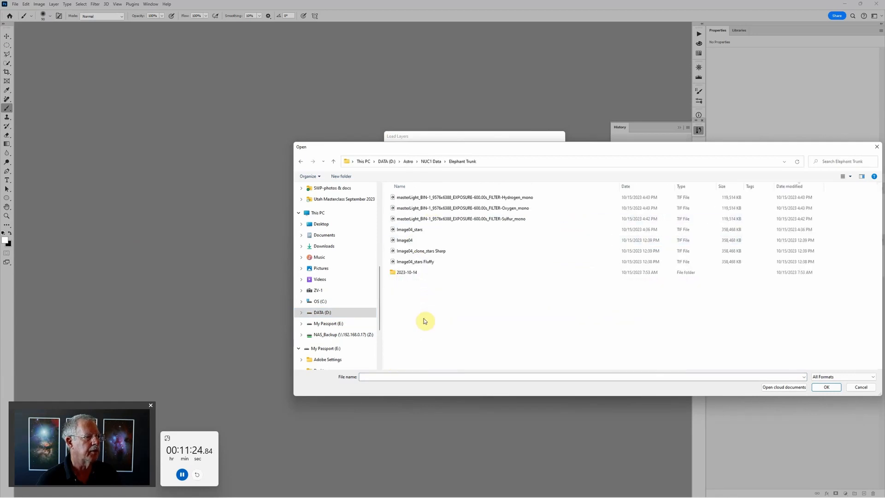
# Sort the files by modification date and load the Hydrogen, Oxygen and Sulfur master TIFFs plus Image04_stars as layers
pyautogui.click(785, 190)
pyautogui.click(786, 190)
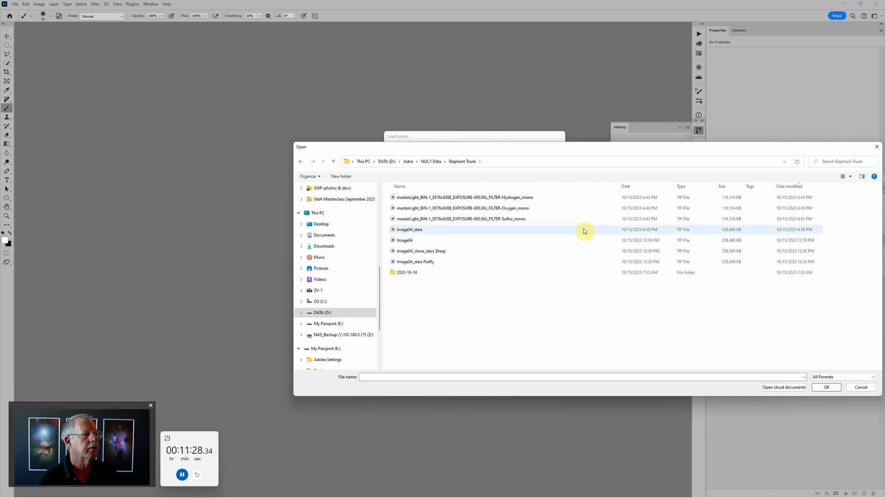
pyautogui.click(517, 198)
pyautogui.keyDown('shift'); pyautogui.click(453, 230); pyautogui.keyUp('shift')
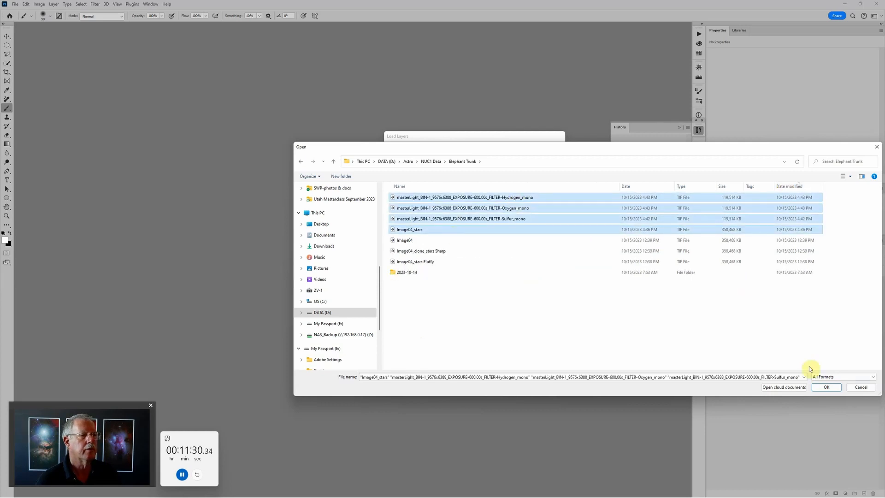
pyautogui.click(826, 388)
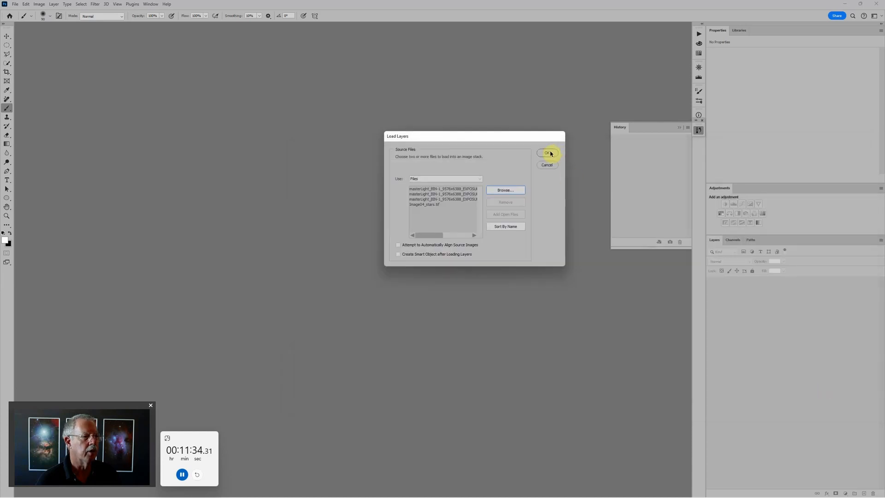
pyautogui.click(550, 153)
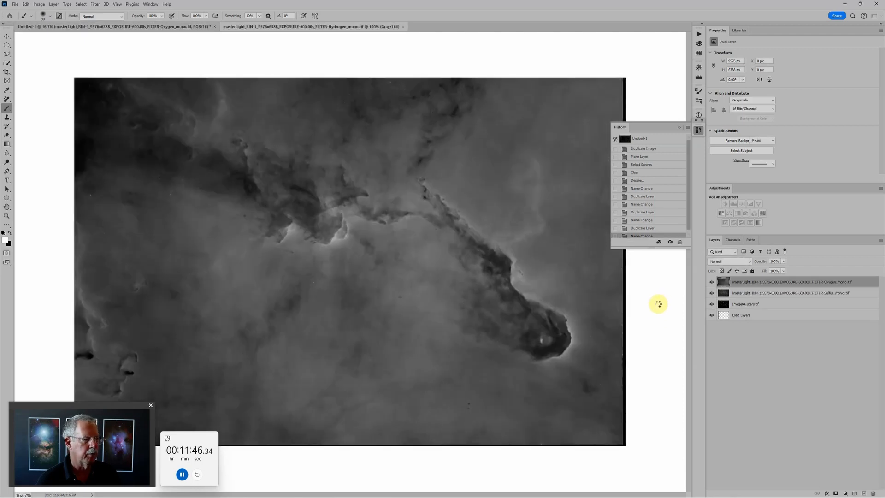
# Change the canvas surround color to black
pyautogui.rightClick(657, 304)
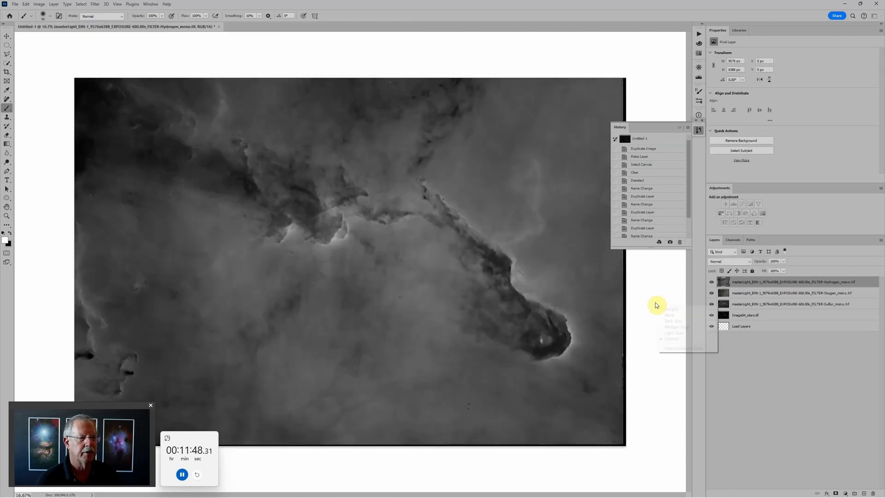
pyautogui.click(669, 310)
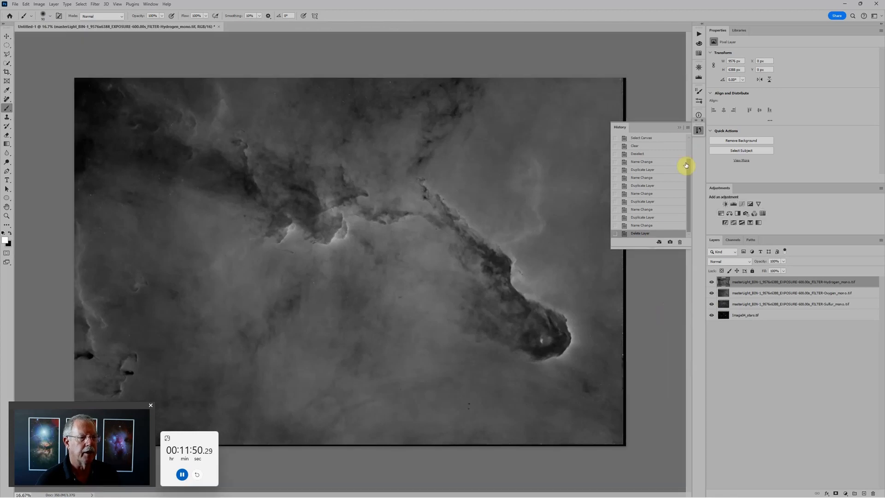
pyautogui.rightClick(663, 312)
pyautogui.click(676, 321)
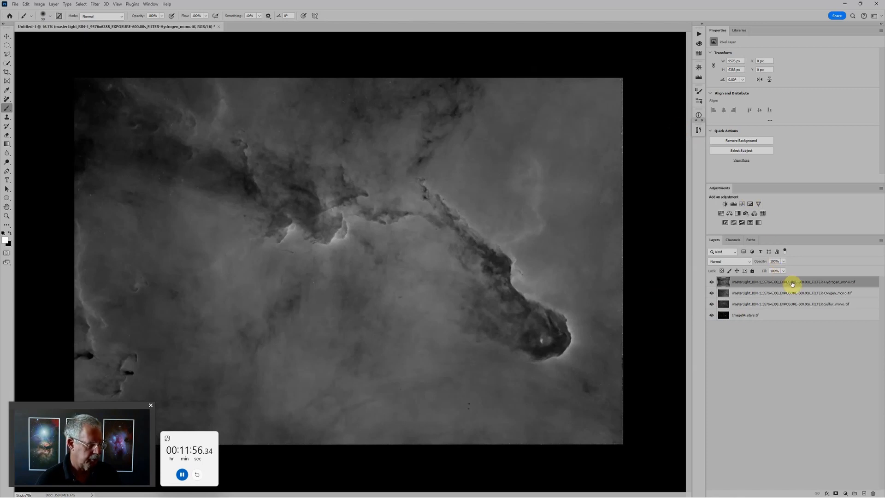
# Put the Hydrogen layer in its own group and name the group Hydrogen
pyautogui.hotkey('ctrl', 'g')
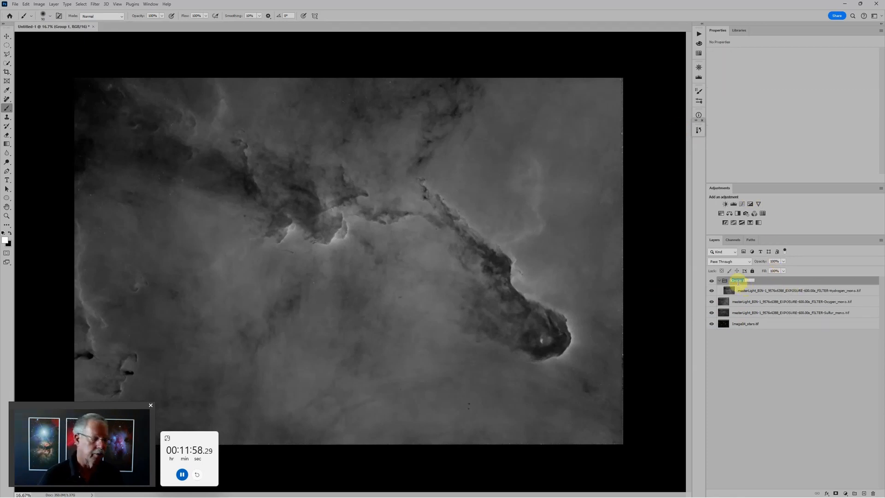
pyautogui.write('Hydrogen')
pyautogui.click(738, 282)
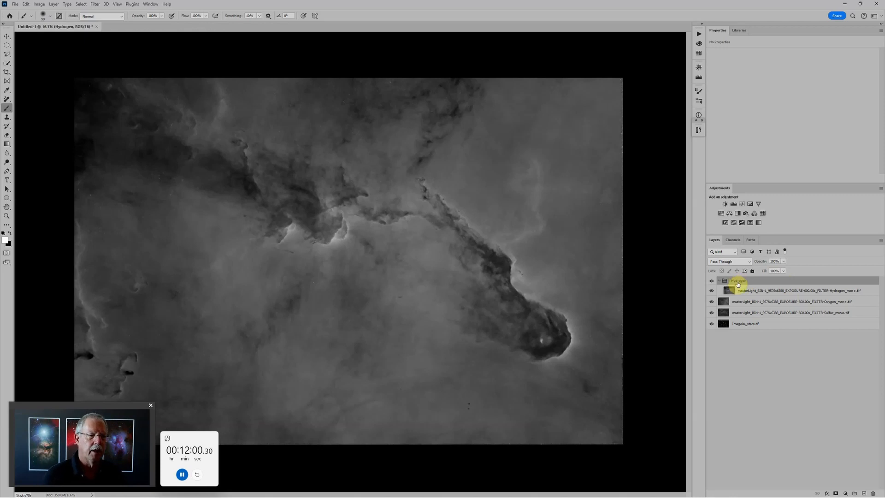
# Add Levels and Curves adjustment layers inside the Hydrogen group, then collapse and hide the group
pyautogui.click(733, 205)
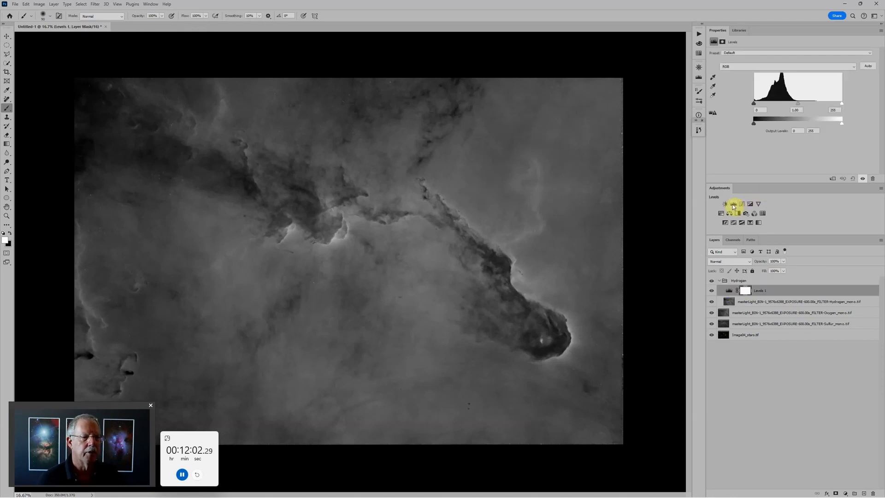
pyautogui.click(742, 205)
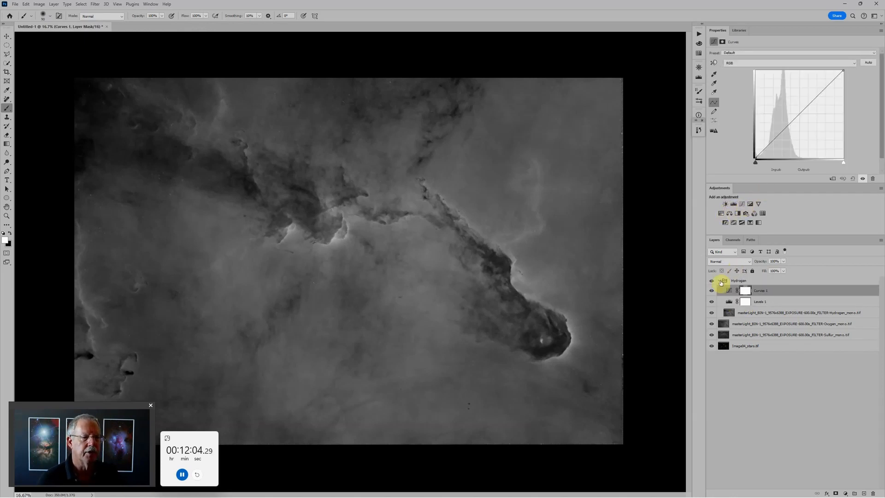
pyautogui.click(719, 281)
pyautogui.click(711, 281)
# Put the Oxygen layer in its own group and name the group Oxygen
pyautogui.click(735, 290)
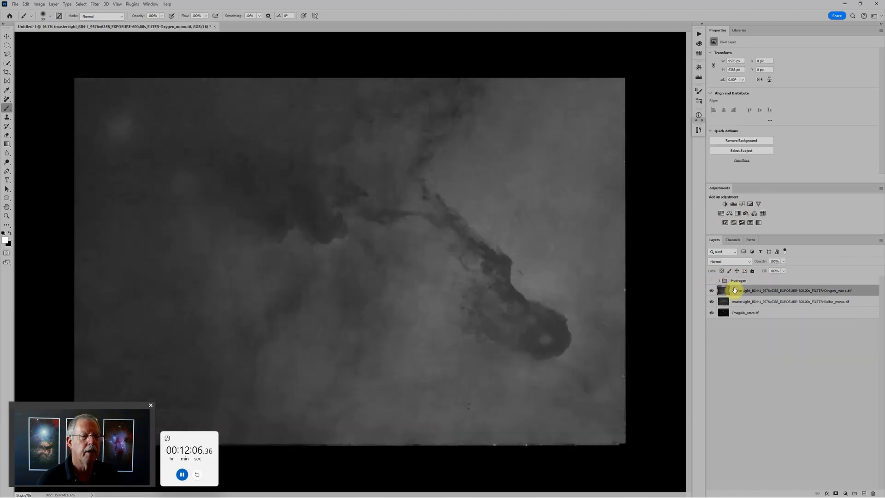
pyautogui.hotkey('ctrl', 'g')
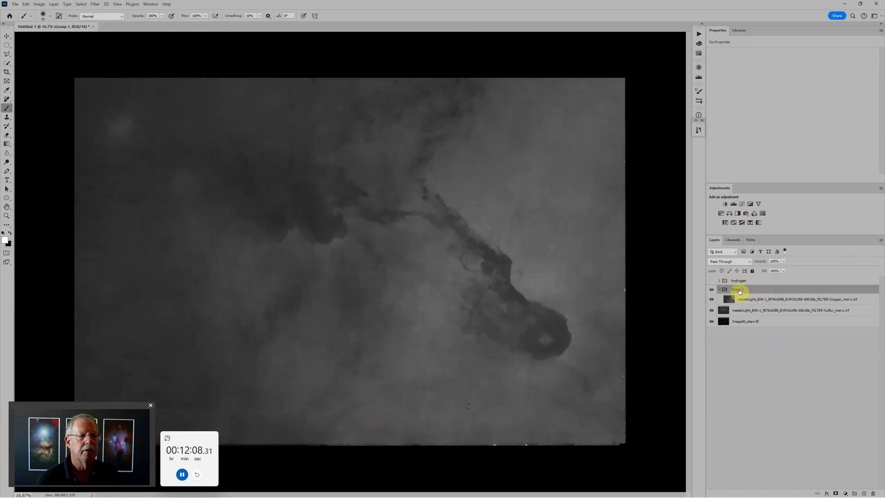
pyautogui.click(738, 288)
pyautogui.write('Oxygen')
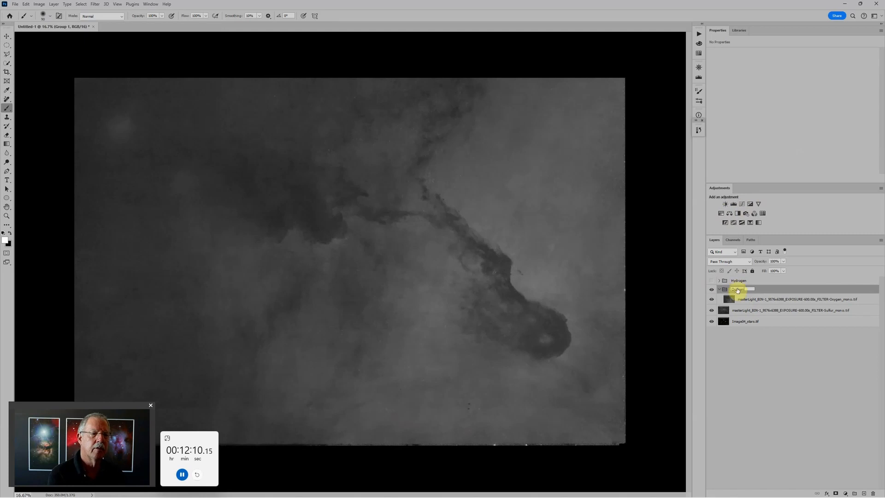
# Add Curves and Levels adjustment layers to the Oxygen group with Levels below Curves, and collapse and hide the group
pyautogui.click(741, 204)
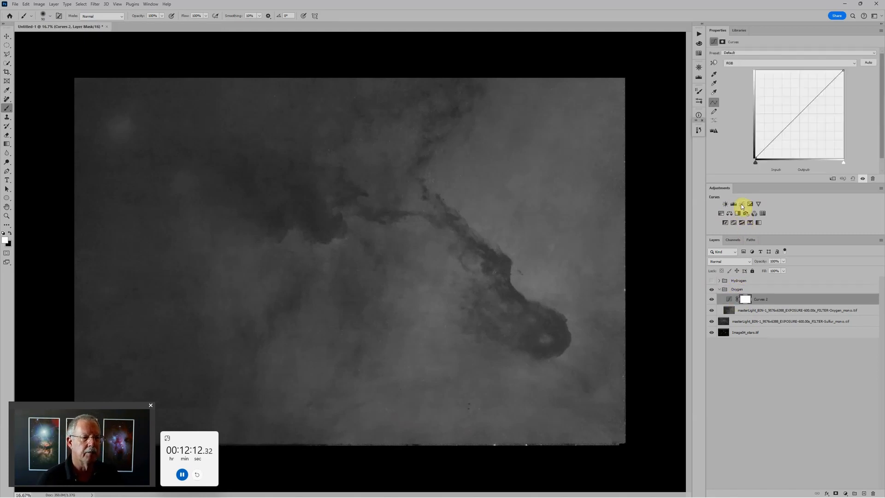
pyautogui.click(733, 204)
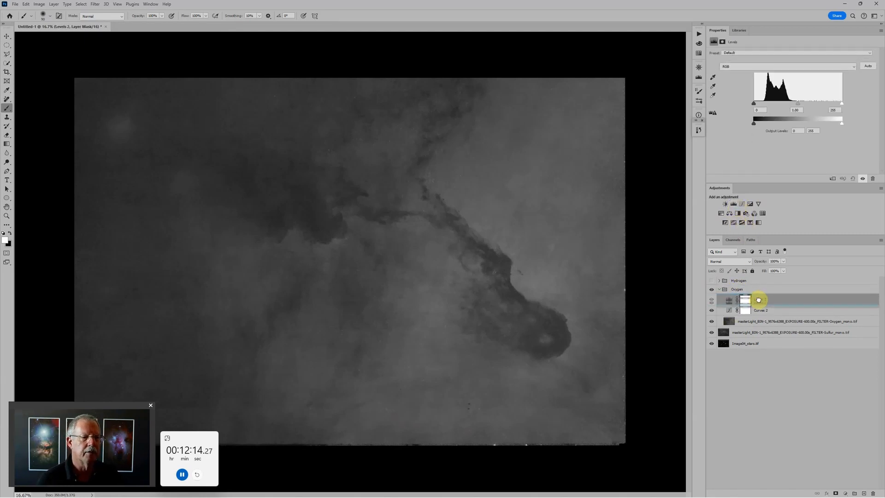
pyautogui.moveTo(758, 299); pyautogui.dragTo(758, 312)
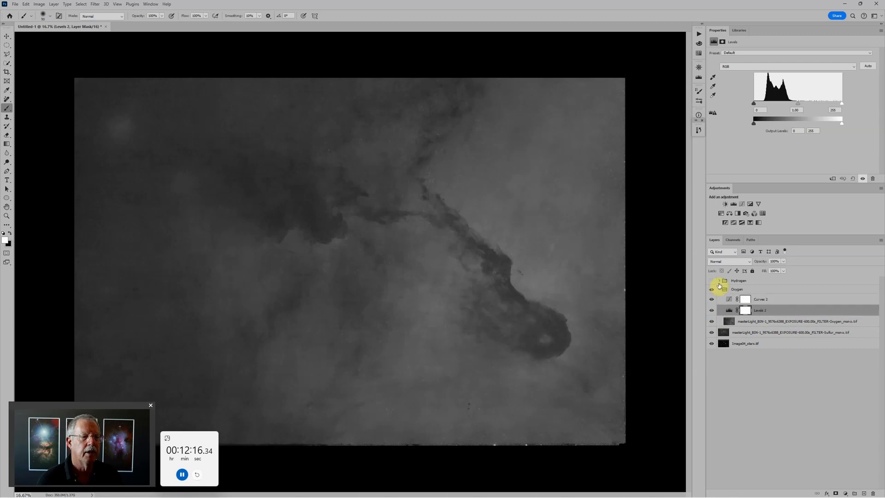
pyautogui.click(719, 289)
pyautogui.click(711, 289)
# Put the Sulfur layer in its own group and name the group Sulfur
pyautogui.click(746, 298)
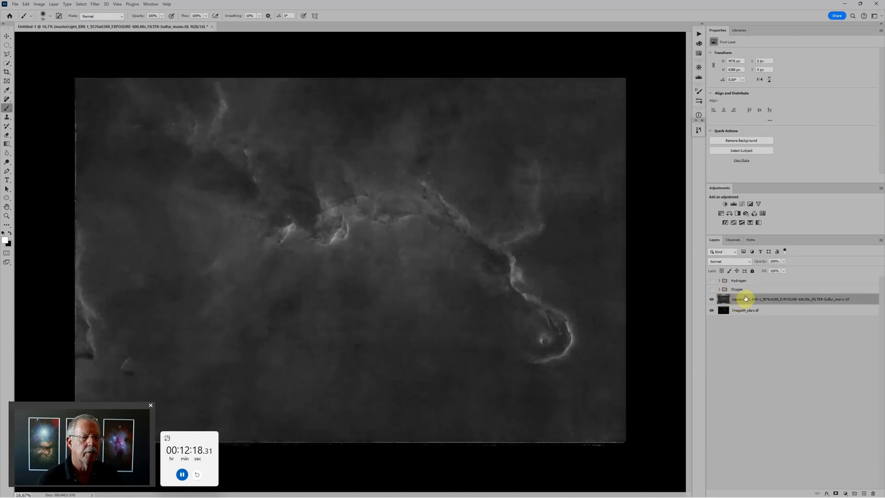
pyautogui.hotkey('ctrl', 'g')
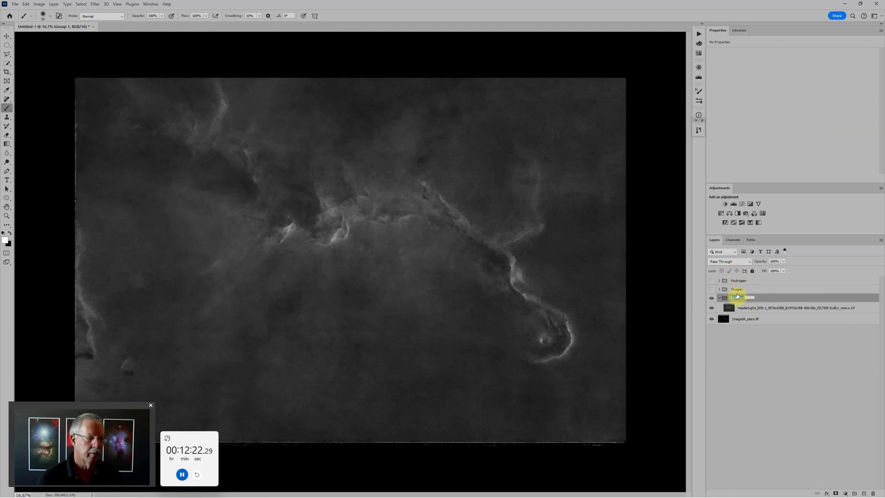
pyautogui.write('Sulfur')
pyautogui.press('Return')
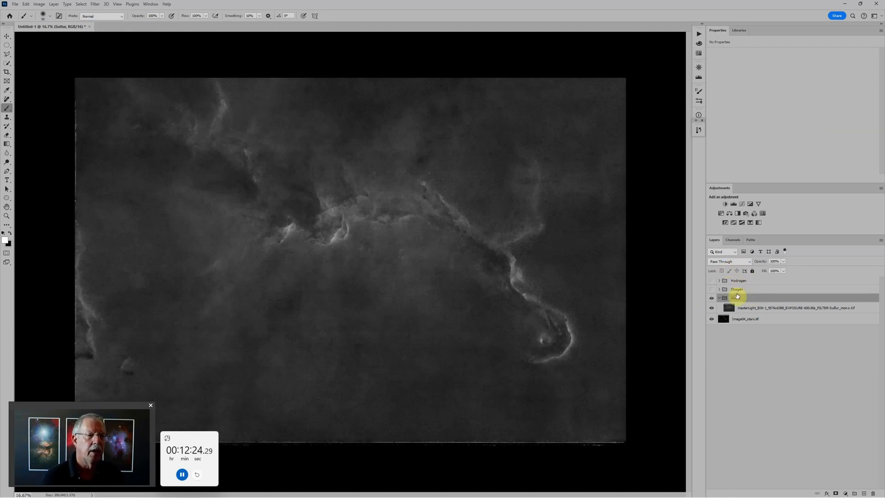
# Add a Levels adjustment layer inside the Sulfur group, then collapse and hide the group
pyautogui.click(733, 204)
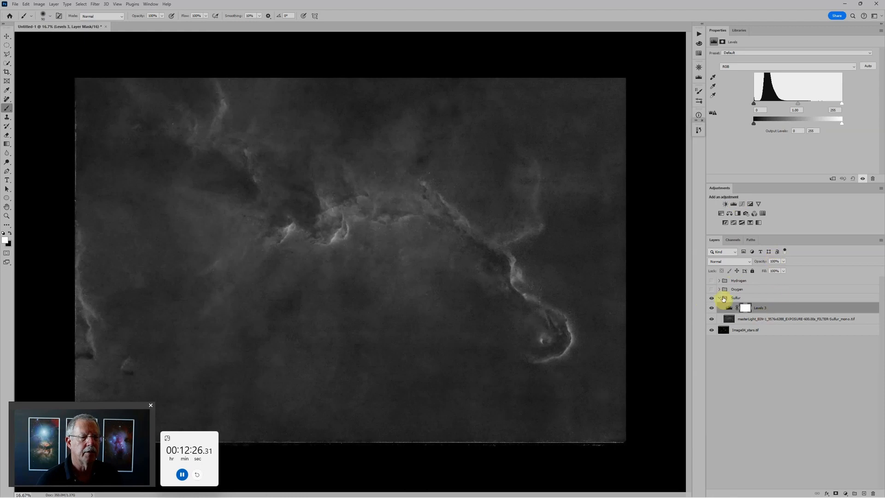
pyautogui.click(720, 298)
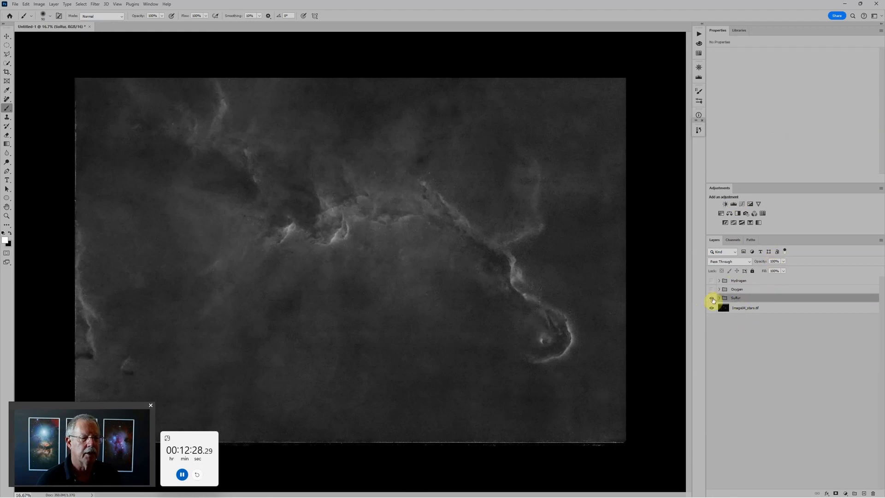
pyautogui.click(713, 300)
# Group the Image04_stars layer and add Levels and Hue/Saturation adjustment layers above it inside the group
pyautogui.click(747, 307)
pyautogui.hotkey('ctrl', 'g')
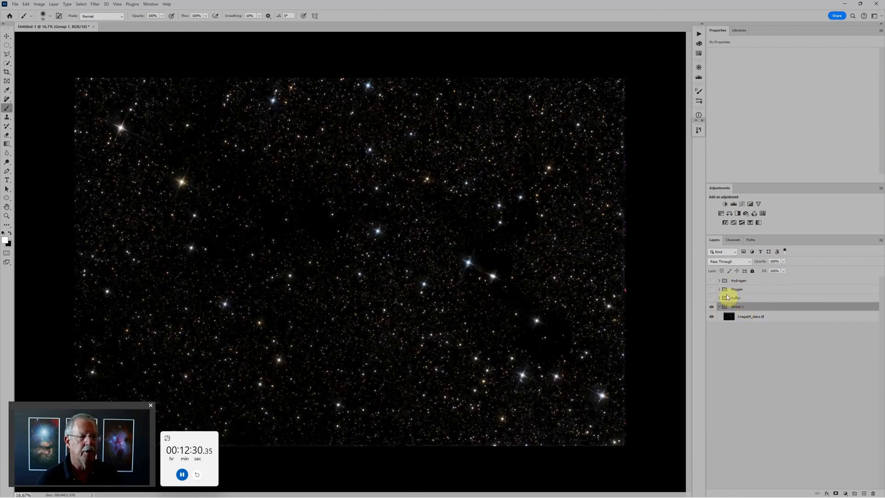
pyautogui.click(734, 205)
pyautogui.click(721, 214)
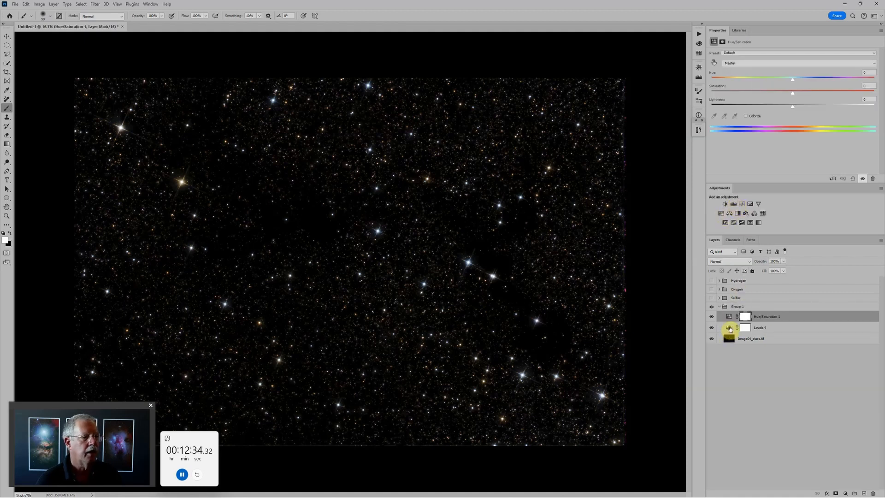
# Set the stars group's blend mode to Screen
pyautogui.click(730, 306)
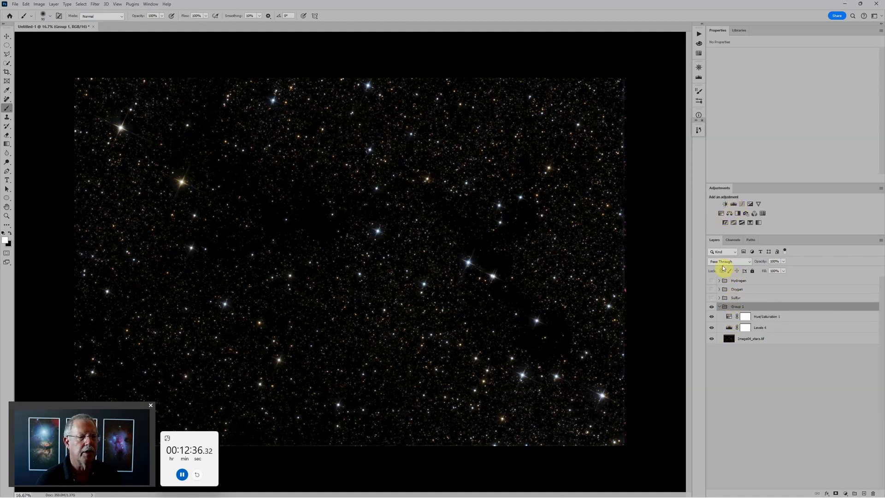
pyautogui.click(728, 262)
pyautogui.click(723, 338)
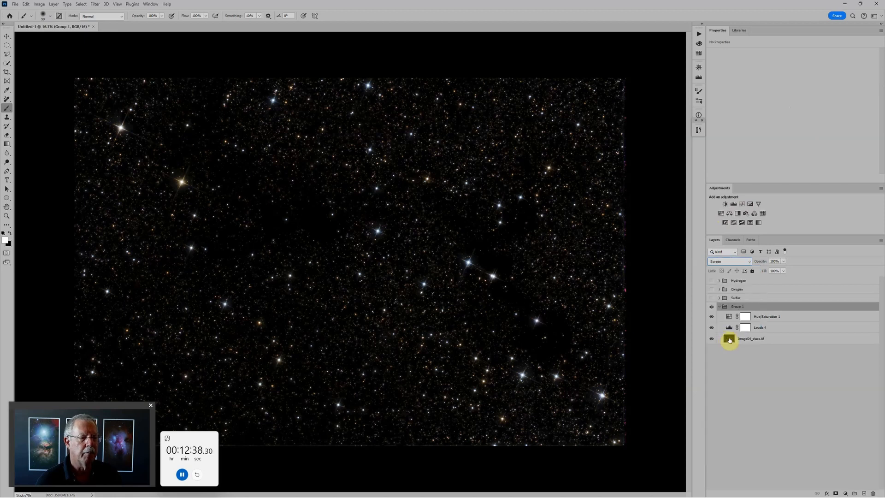
# Move the collapsed stars group to the top of the layer stack, hide it, and show the Sulfur group
pyautogui.click(719, 307)
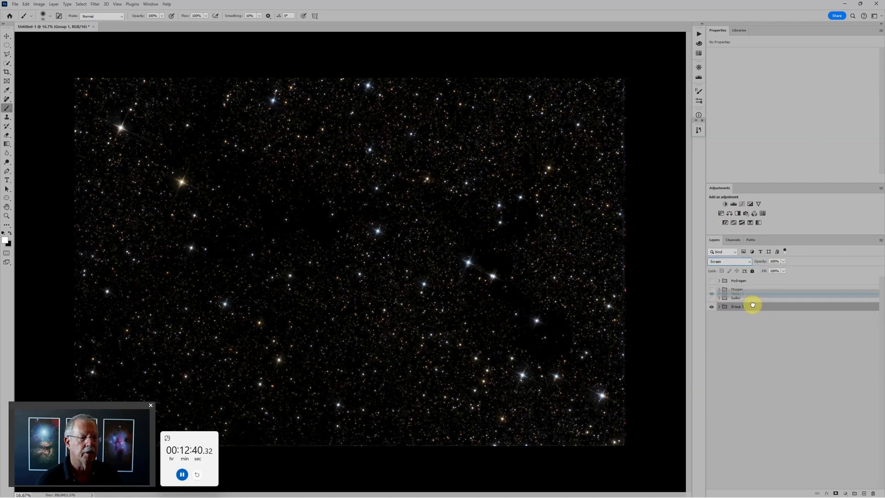
pyautogui.moveTo(754, 277); pyautogui.dragTo(758, 280)
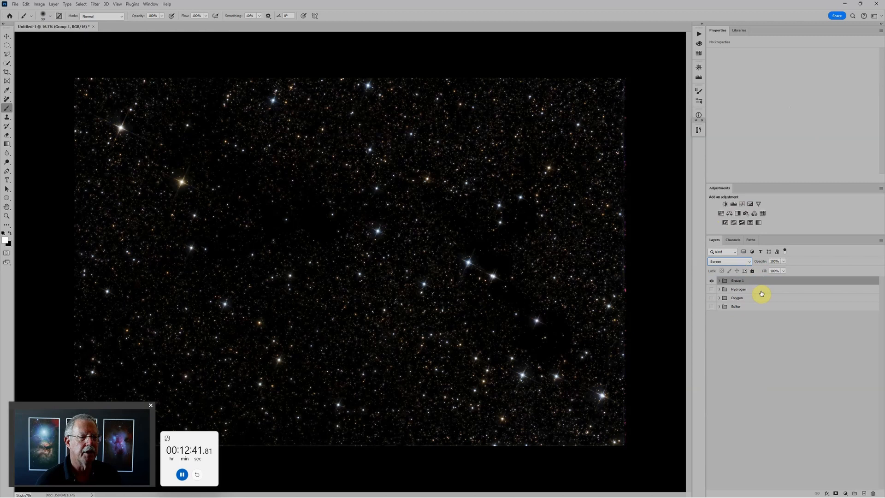
pyautogui.click(711, 280)
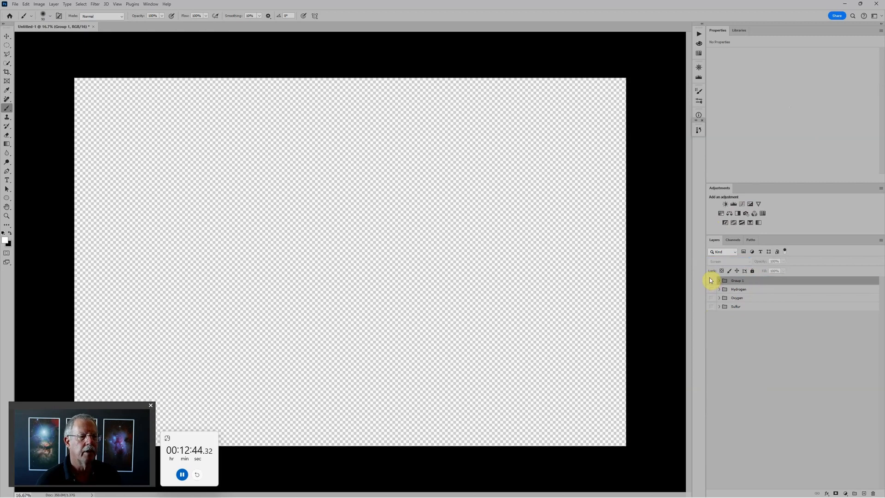
pyautogui.click(712, 307)
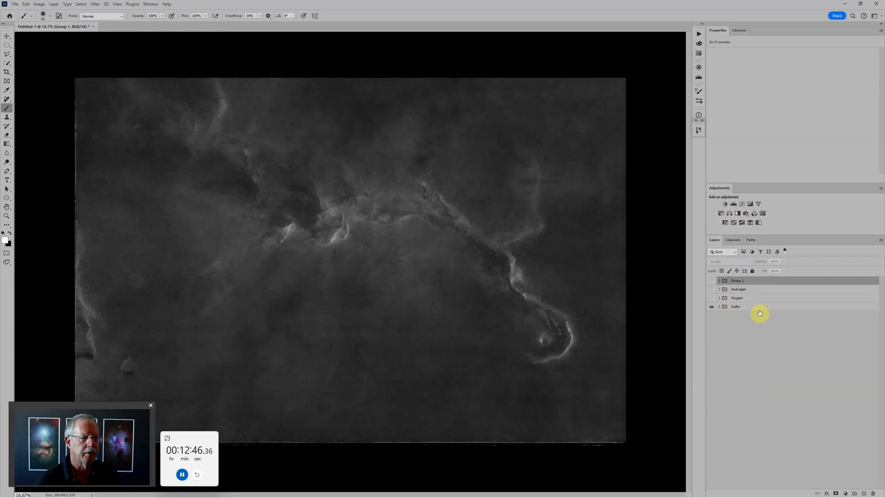
# Rotate the whole image 90° counter clockwise
pyautogui.click(38, 4)
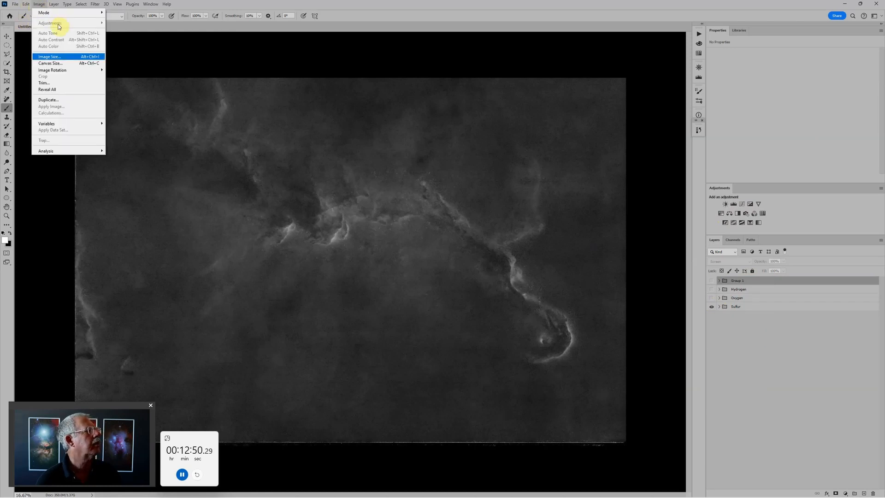
pyautogui.moveTo(68, 71)
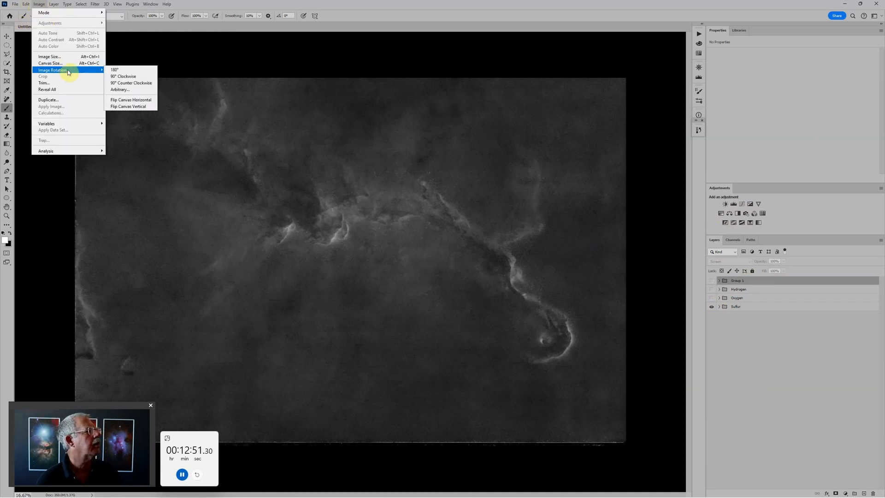
pyautogui.click(129, 84)
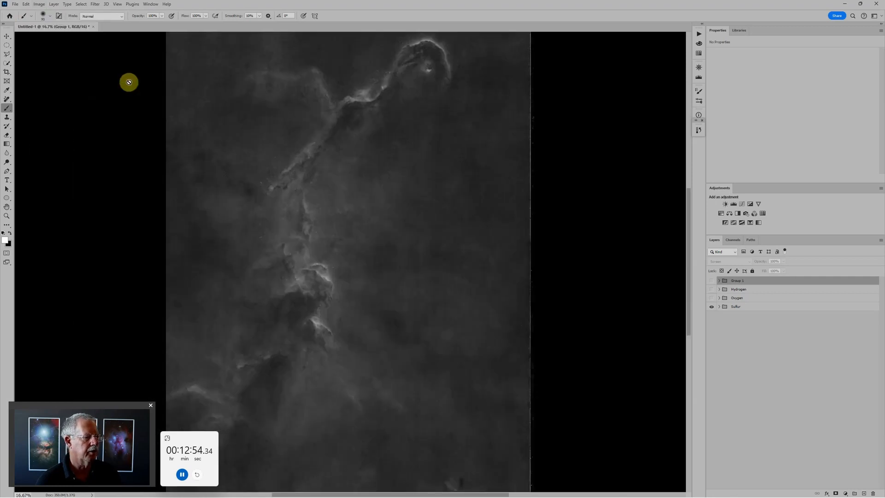
pyautogui.scroll(-5, 357, 172)
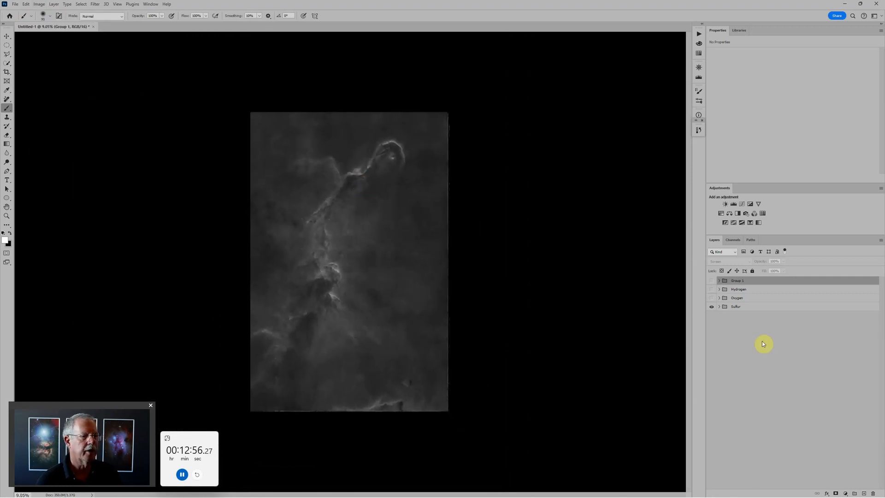
# Show the Oxygen group and exclude the red channel in its blending options
pyautogui.click(740, 307)
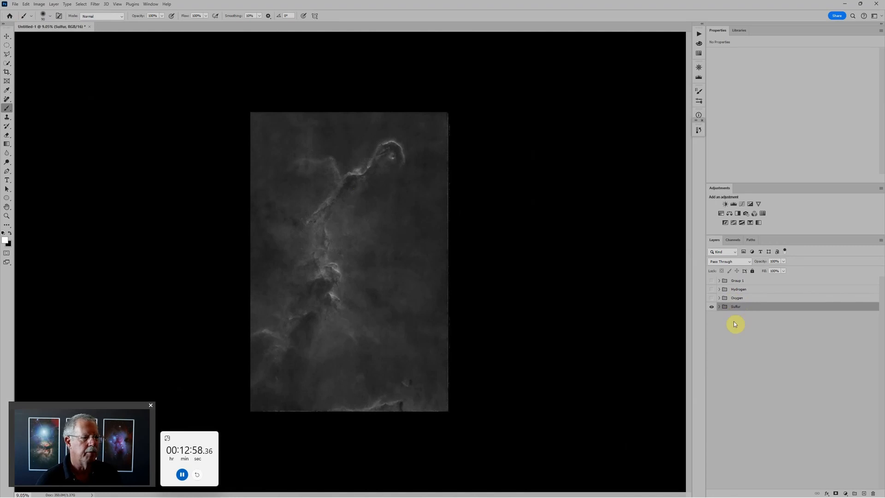
pyautogui.click(712, 299)
pyautogui.click(756, 298)
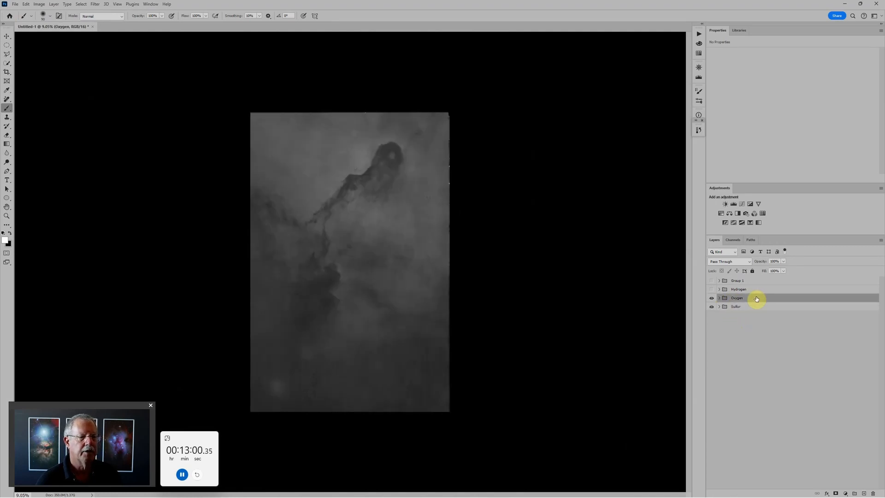
pyautogui.doubleClick(834, 299)
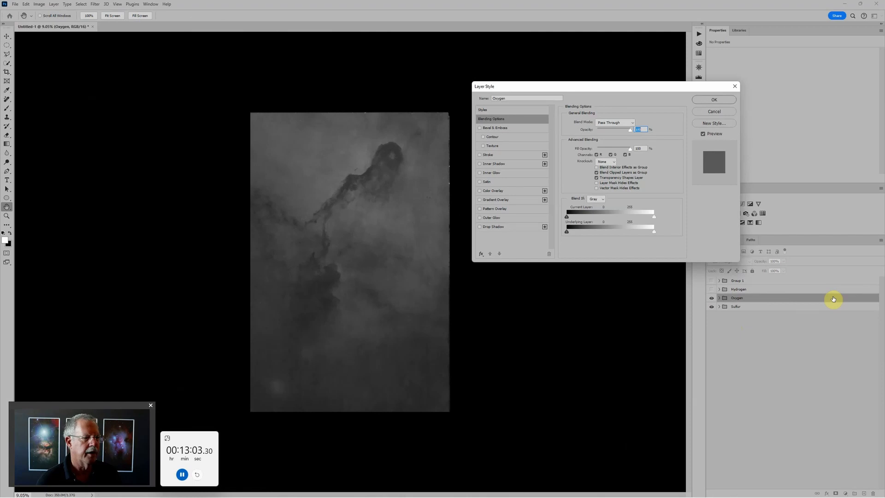
pyautogui.click(597, 155)
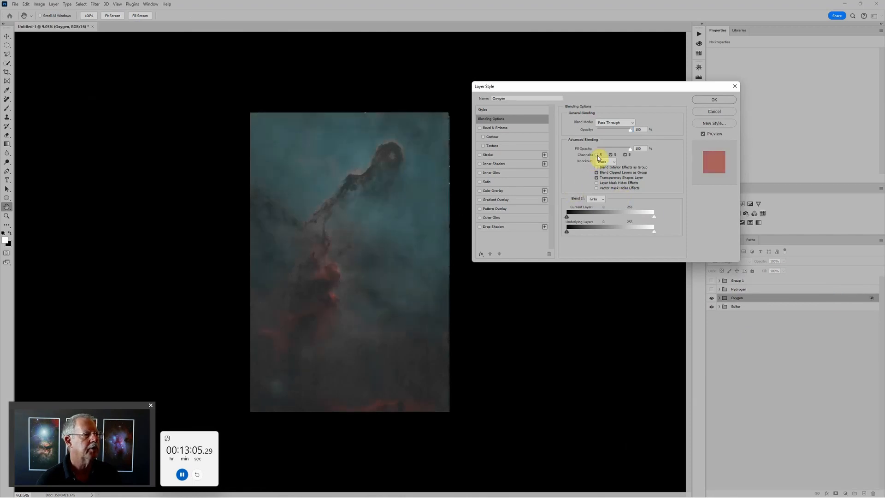
pyautogui.click(698, 101)
pyautogui.press('b')
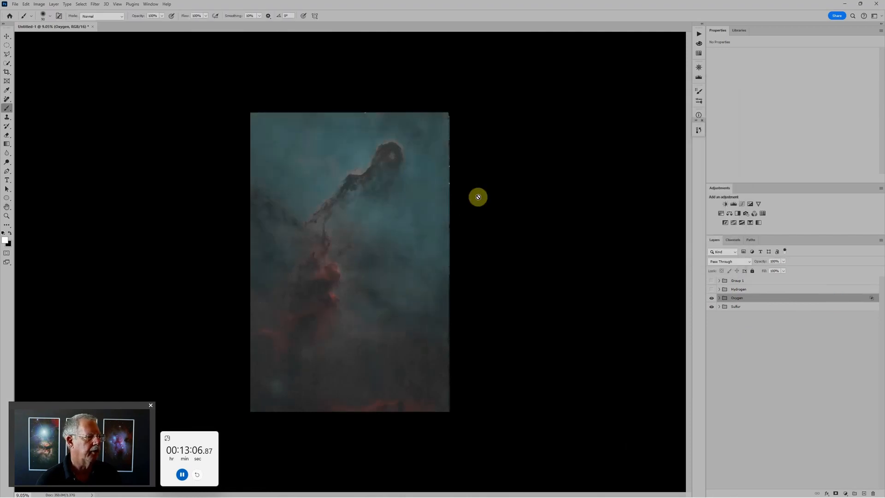
# Lower the white input level to 220 in the Oxygen group's Levels adjustment
pyautogui.click(719, 297)
pyautogui.click(731, 324)
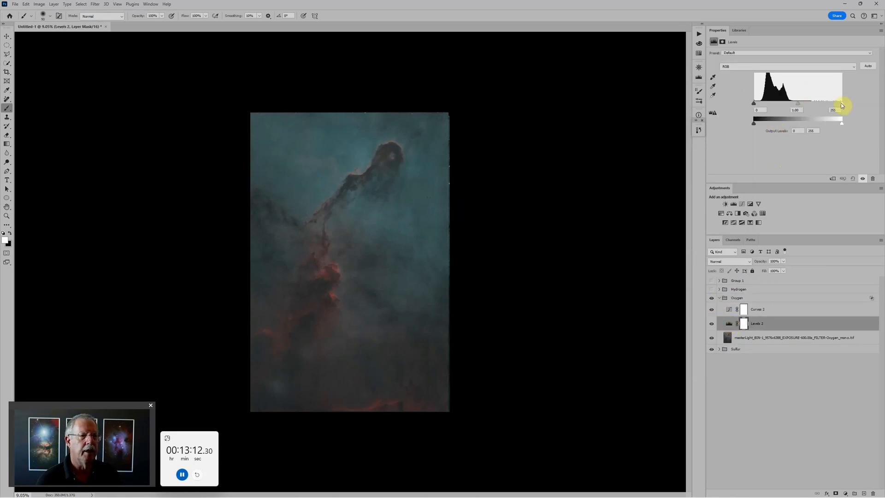
pyautogui.moveTo(840, 104); pyautogui.dragTo(796, 104)
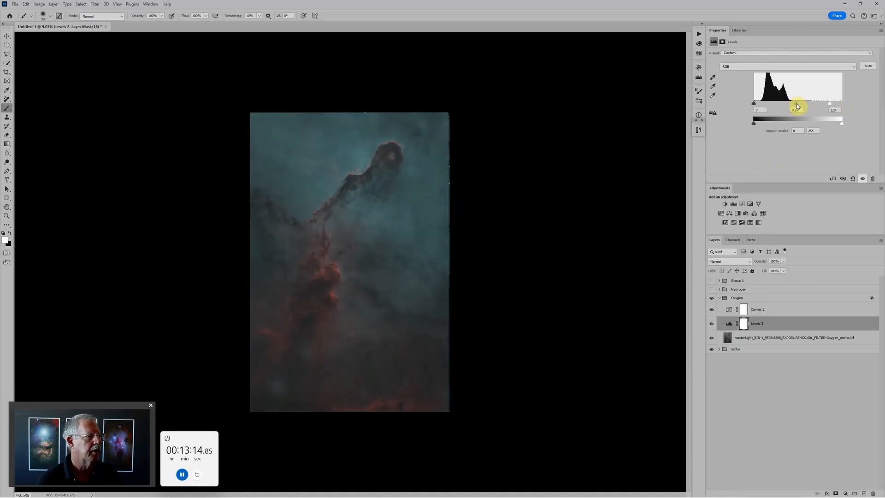
# Set the Oxygen group's Curves layer to Color blend mode and lower its green channel's highlight endpoint to an output of about 145
pyautogui.click(726, 312)
pyautogui.click(729, 261)
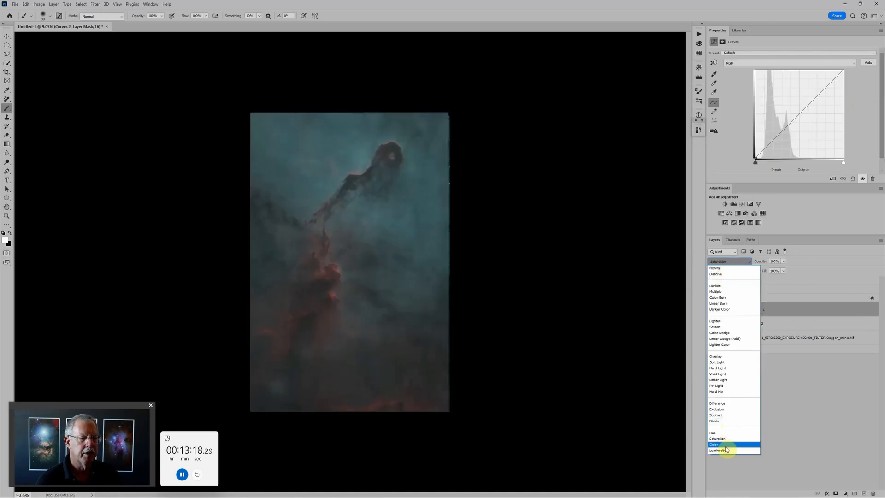
pyautogui.click(726, 445)
pyautogui.click(808, 62)
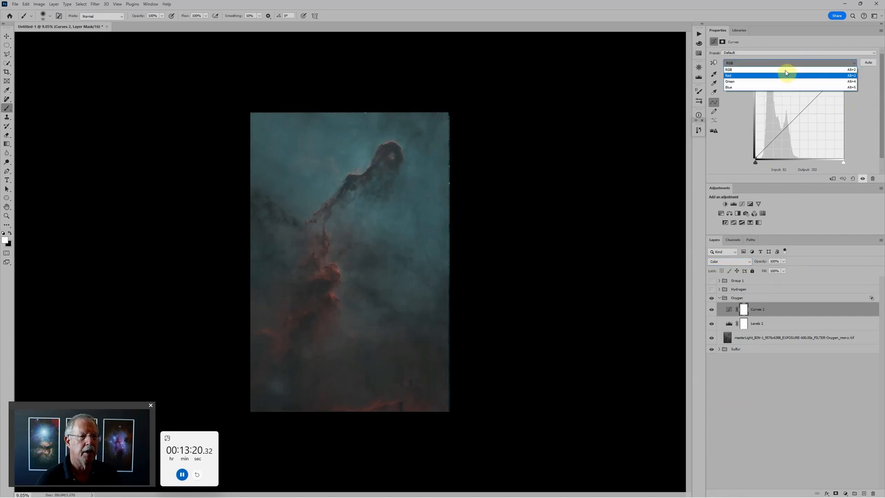
pyautogui.click(776, 78)
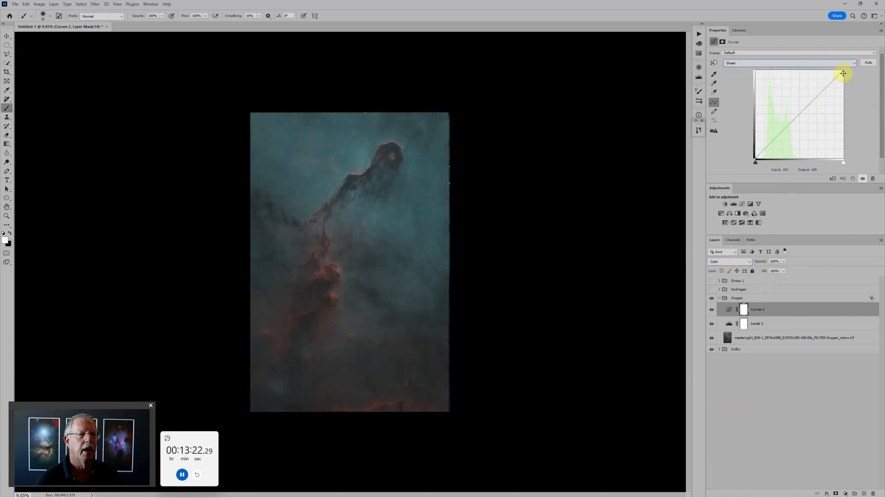
pyautogui.moveTo(843, 73); pyautogui.dragTo(848, 111)
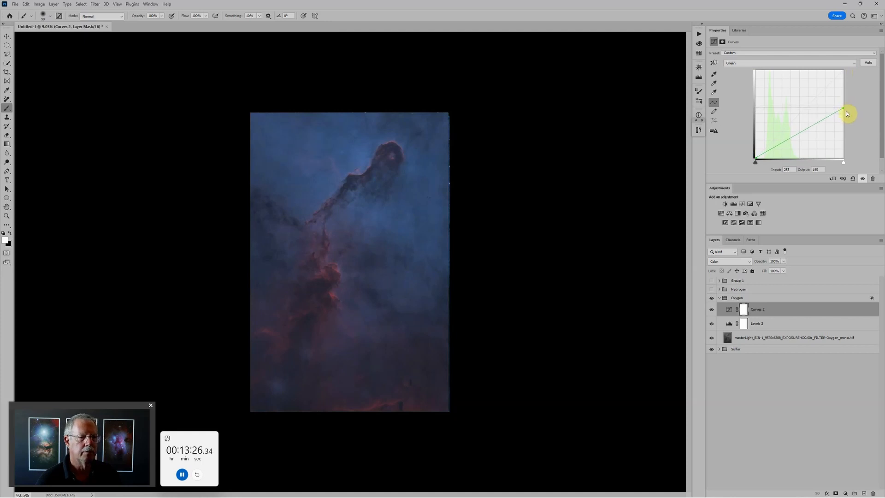
# Show the Hydrogen group and set its blend mode to Screen
pyautogui.click(714, 297)
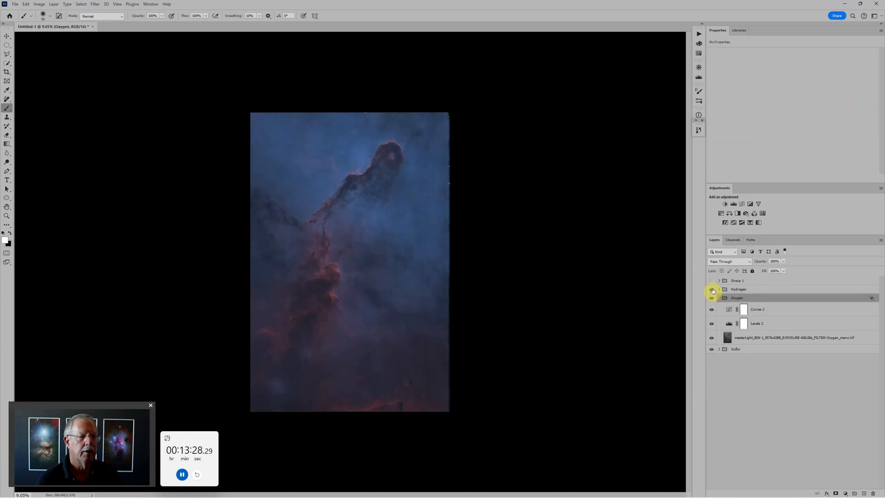
pyautogui.click(711, 289)
pyautogui.click(742, 289)
pyautogui.click(729, 261)
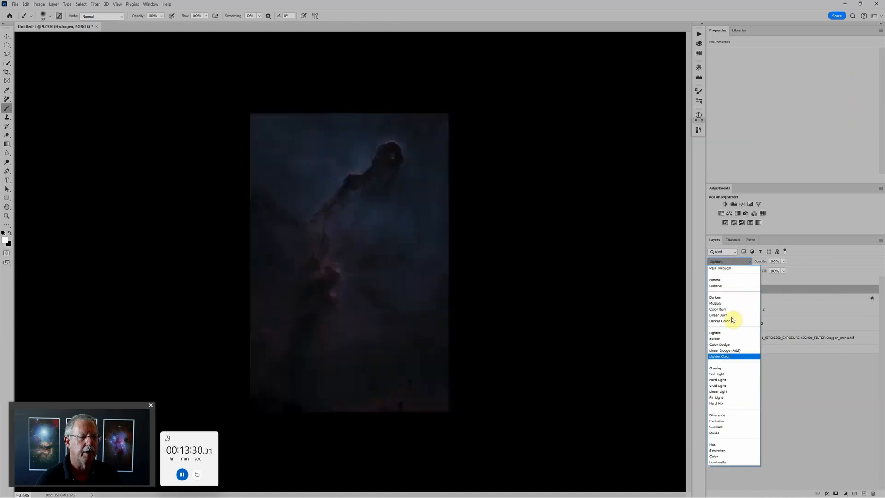
pyautogui.click(719, 338)
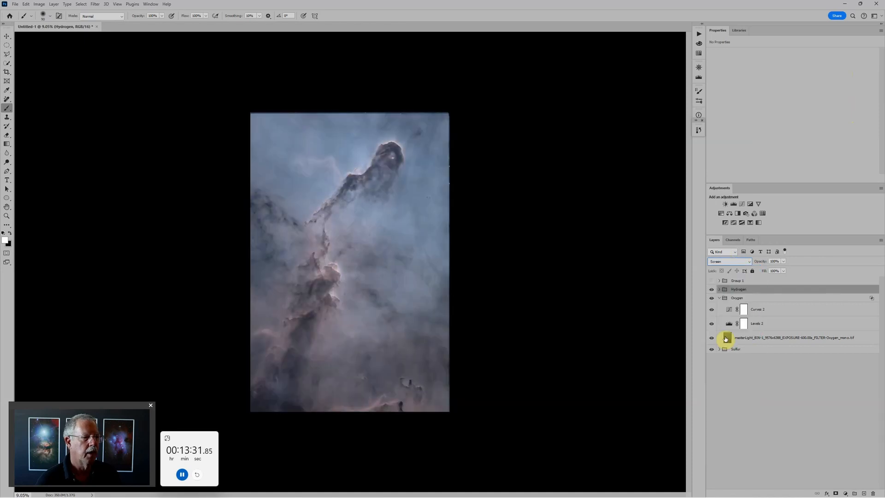
# In the Hydrogen group's Levels adjustment, set the midtone input to 0.63 and the black input to 13
pyautogui.click(720, 289)
pyautogui.click(729, 315)
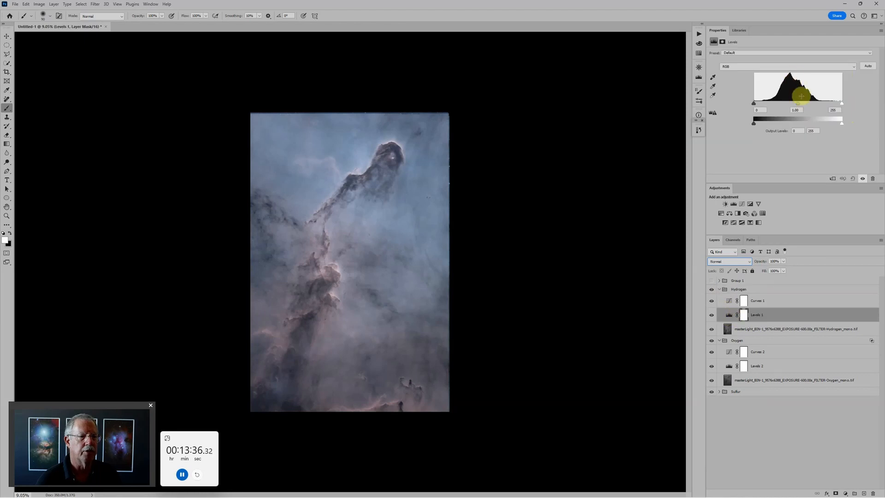
pyautogui.moveTo(798, 103); pyautogui.dragTo(810, 105)
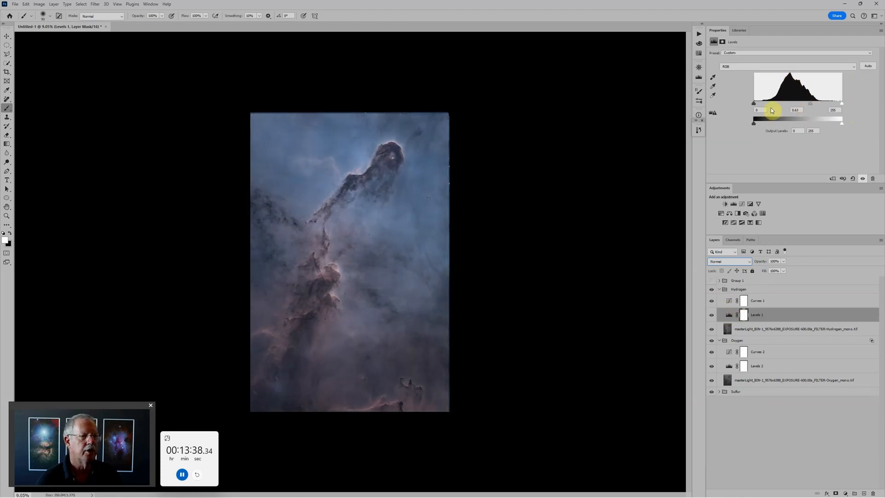
pyautogui.moveTo(754, 103); pyautogui.dragTo(758, 104)
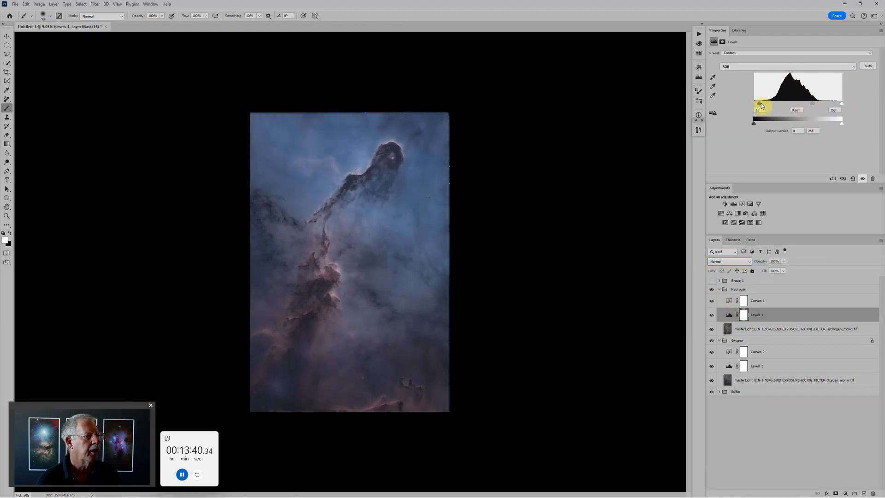
# Set the Hydrogen group's Curves layer to Color blend mode and lower its blue channel's highlight endpoint to an output of about 30
pyautogui.click(732, 301)
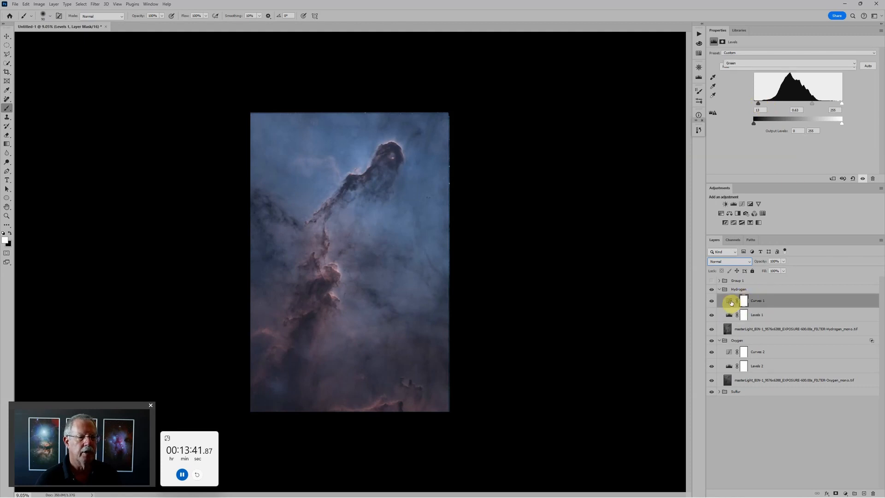
pyautogui.click(724, 262)
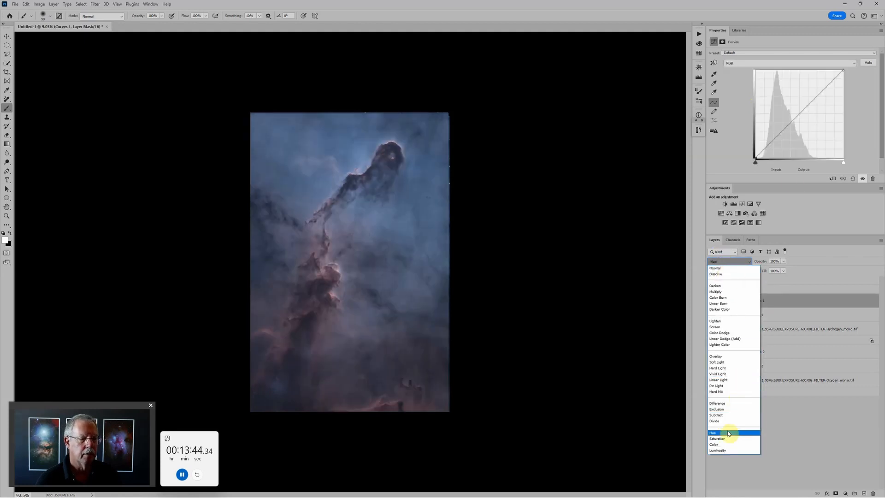
pyautogui.click(725, 444)
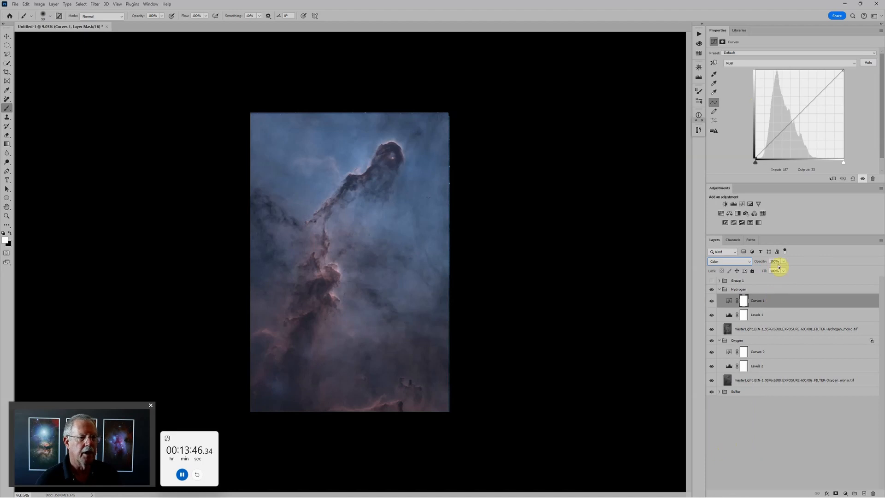
pyautogui.click(793, 63)
pyautogui.click(761, 84)
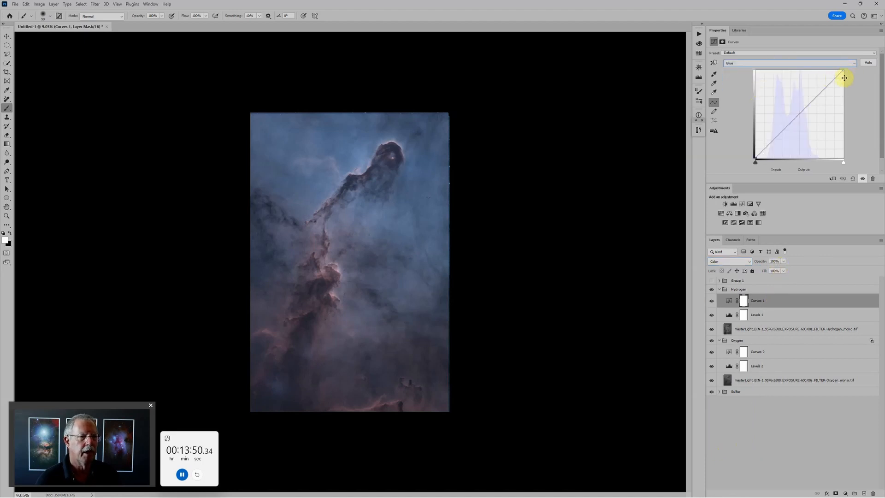
pyautogui.moveTo(845, 71); pyautogui.dragTo(852, 148)
# Lower the red channel's highlight endpoint in the Hydrogen Curves layer to an output of about 130
pyautogui.click(791, 64)
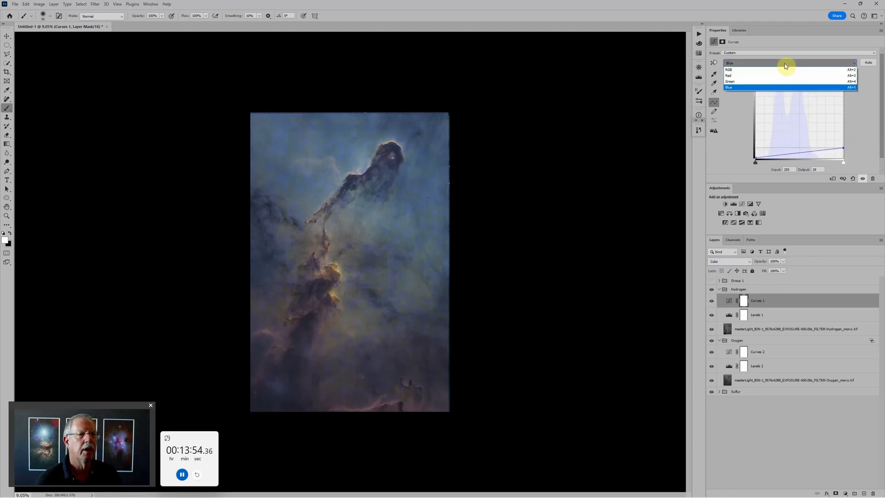
pyautogui.click(772, 76)
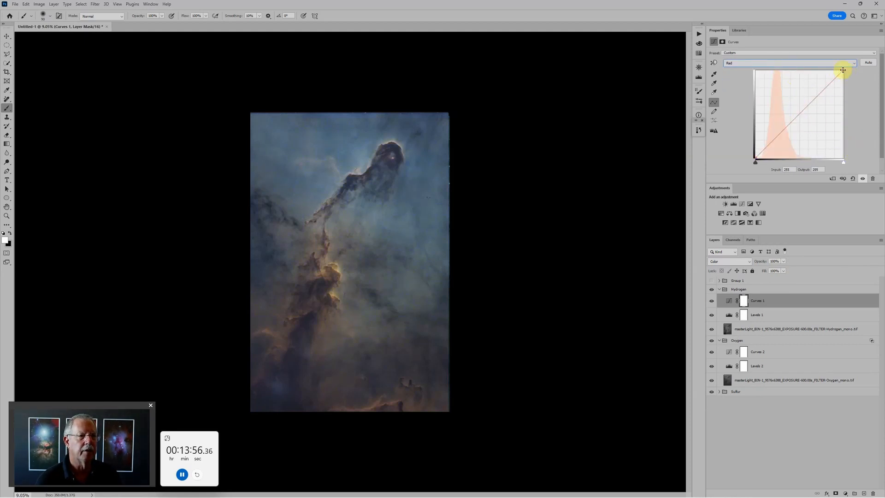
pyautogui.moveTo(844, 69); pyautogui.dragTo(860, 112)
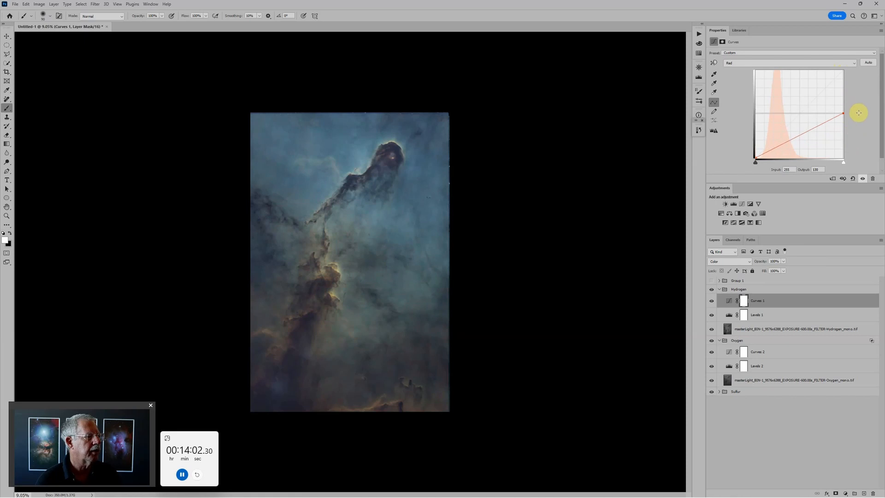
# Collapse the Hydrogen group and add Levels, Color Balance and Hue/Saturation adjustment layers directly above it
pyautogui.click(718, 289)
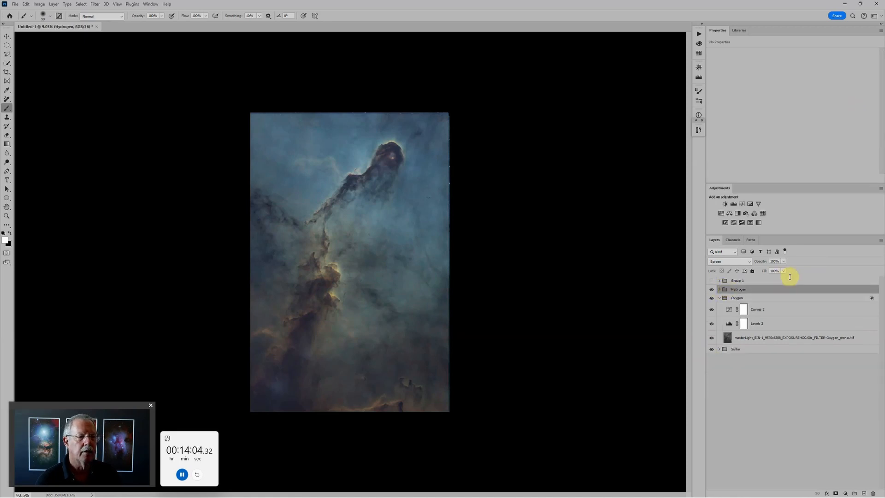
pyautogui.click(735, 205)
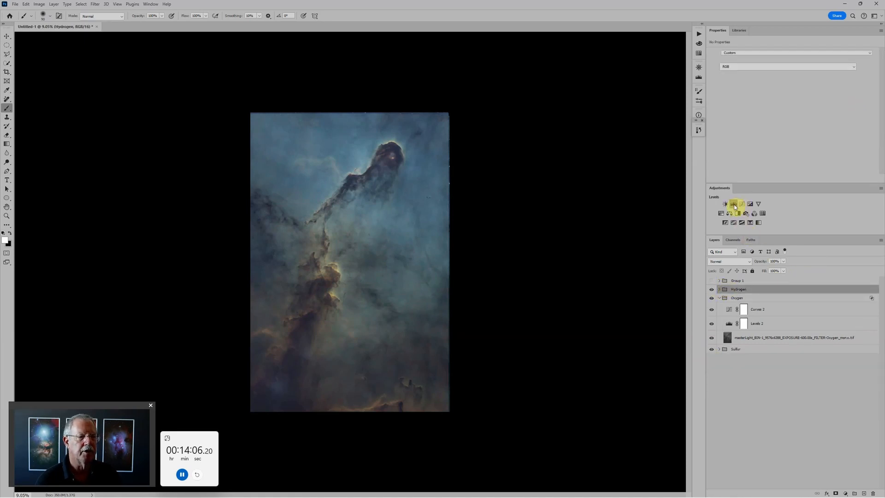
pyautogui.click(730, 215)
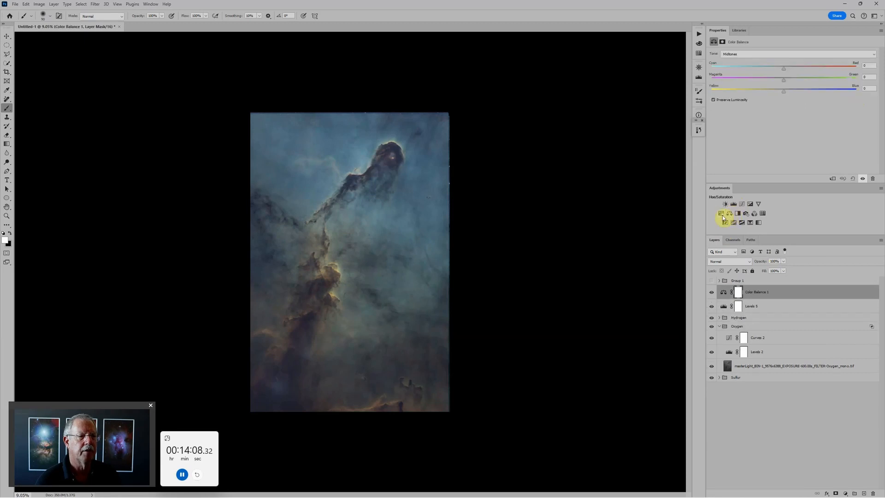
pyautogui.click(721, 213)
# In the new Levels layer above the Hydrogen group, set the white input to 239 and slightly darken the midtones
pyautogui.click(723, 320)
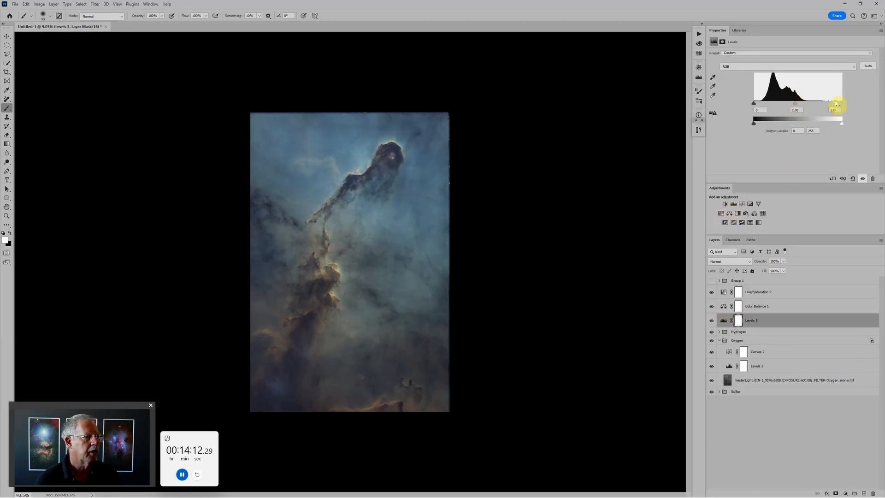
pyautogui.moveTo(797, 104); pyautogui.dragTo(801, 104)
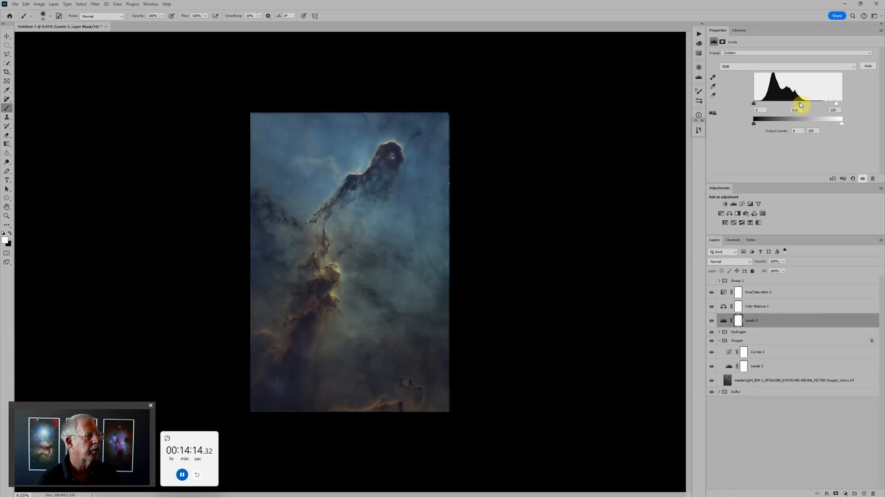
# Raise the new Hue/Saturation layer's saturation to +32 and shift the Color Balance midtones about +10 toward red and +5 toward green
pyautogui.click(724, 292)
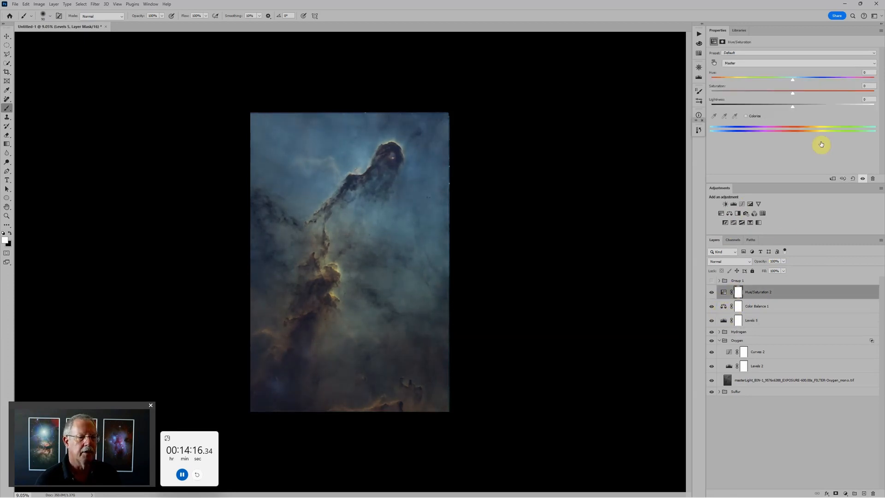
pyautogui.moveTo(792, 96); pyautogui.dragTo(802, 95)
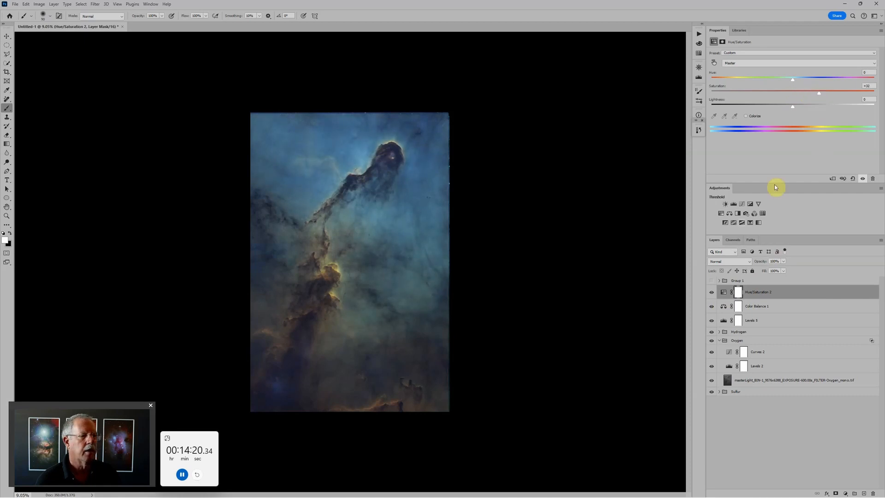
pyautogui.click(726, 309)
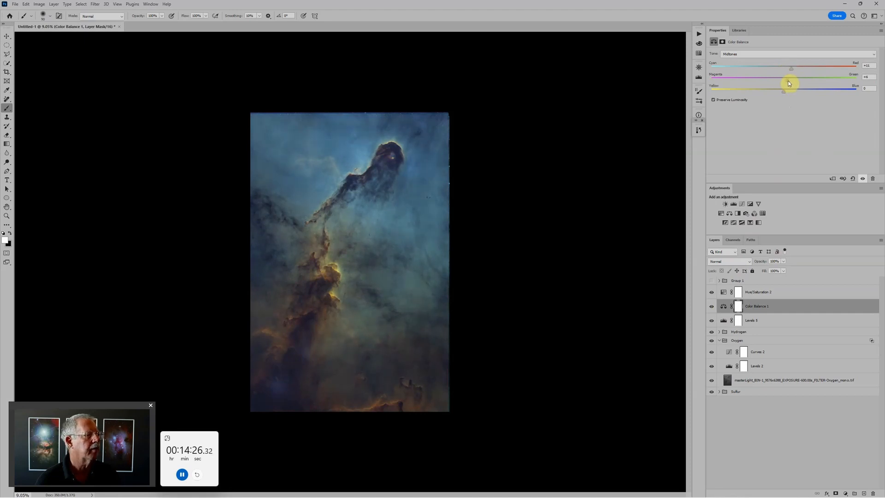
# Show the stars group, Group 1, and inspect the combined image around the trunk's head
pyautogui.click(711, 281)
pyautogui.hotkey('ctrl', '0')
pyautogui.scroll(2, 463, 273)
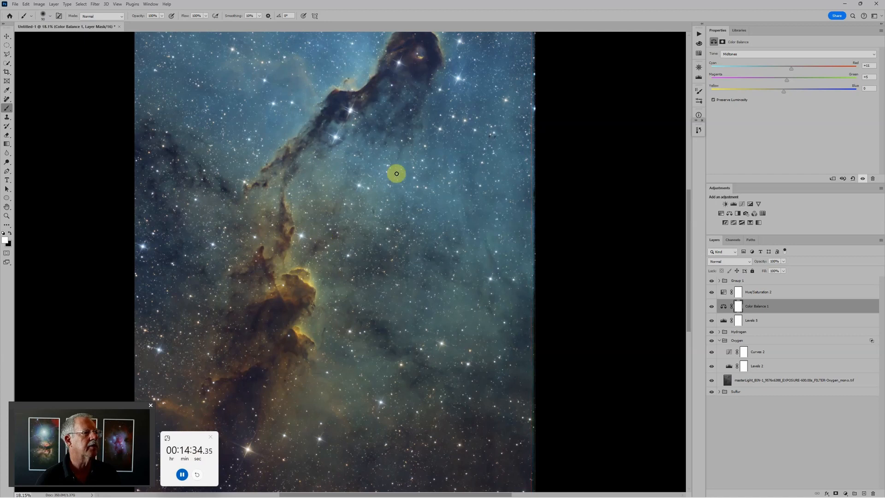
pyautogui.moveTo(398, 184); pyautogui.dragTo(415, 241)
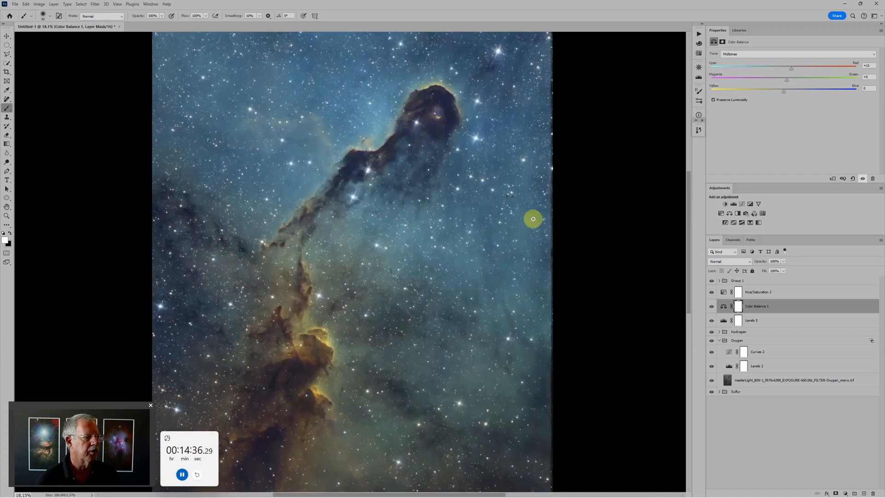
# Expand the stars group and set its Levels adjustment's midtone input to about 0.75
pyautogui.click(719, 280)
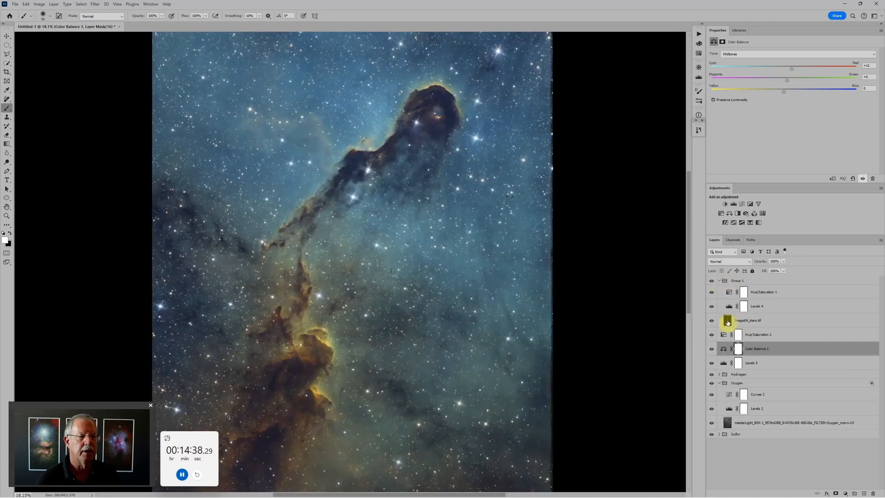
pyautogui.click(729, 307)
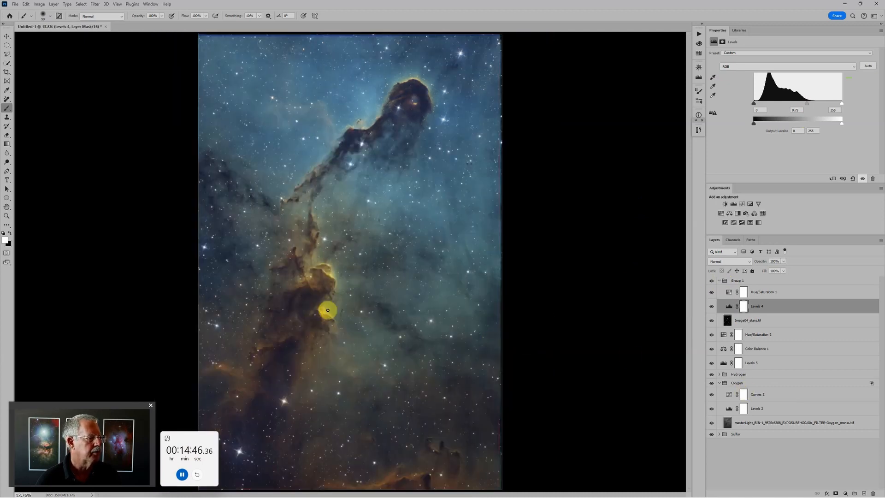
pyautogui.scroll(-3, 326, 308)
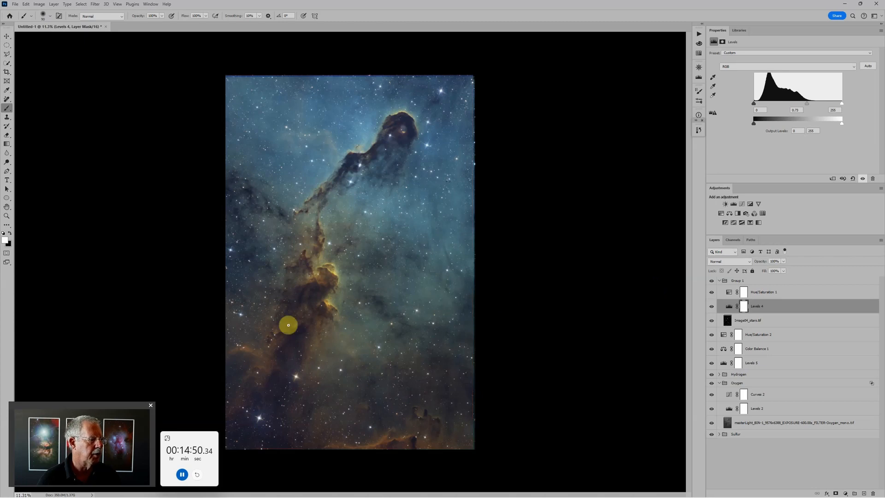
# Expand the Sulfur group and lower its Levels adjustment's white input to 209
pyautogui.click(719, 434)
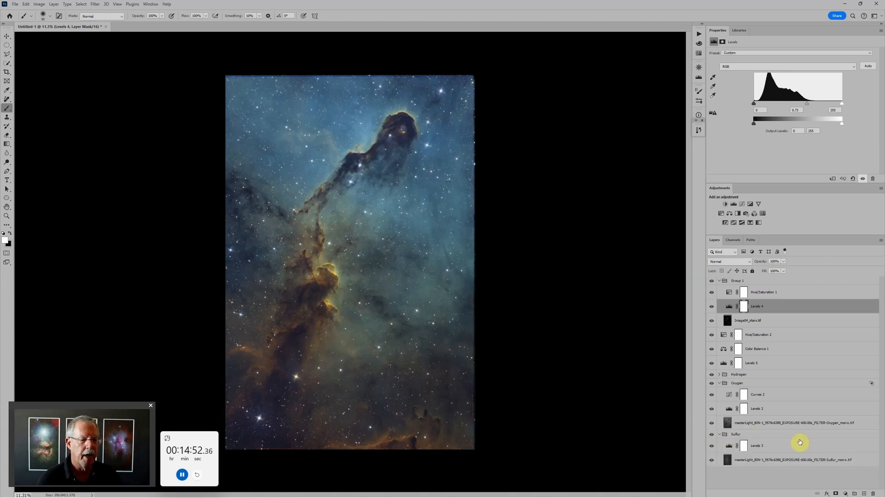
pyautogui.click(729, 442)
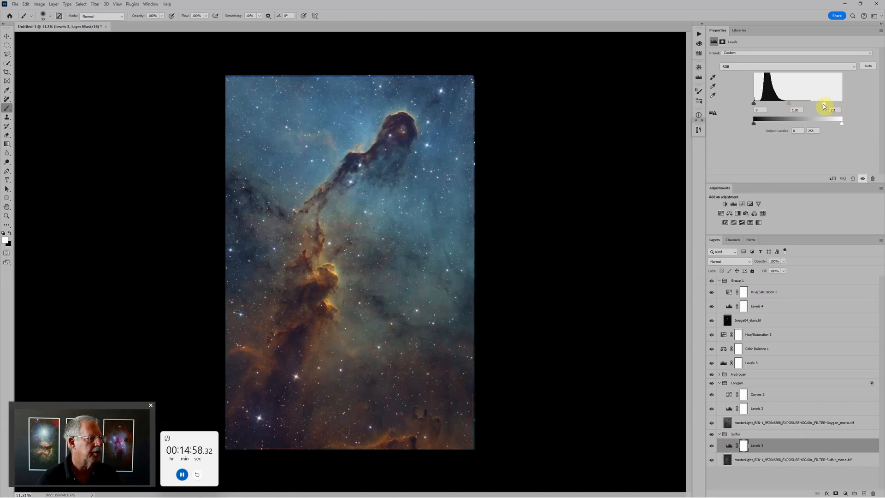
pyautogui.moveTo(824, 104); pyautogui.dragTo(825, 104)
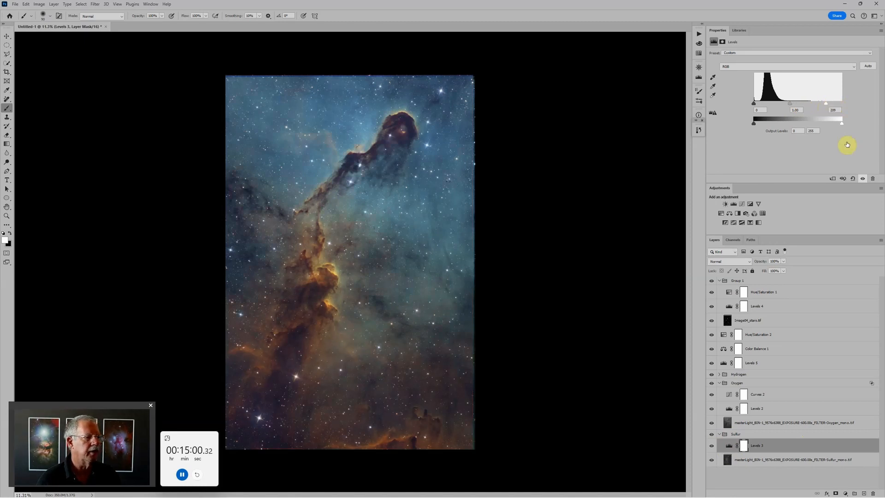